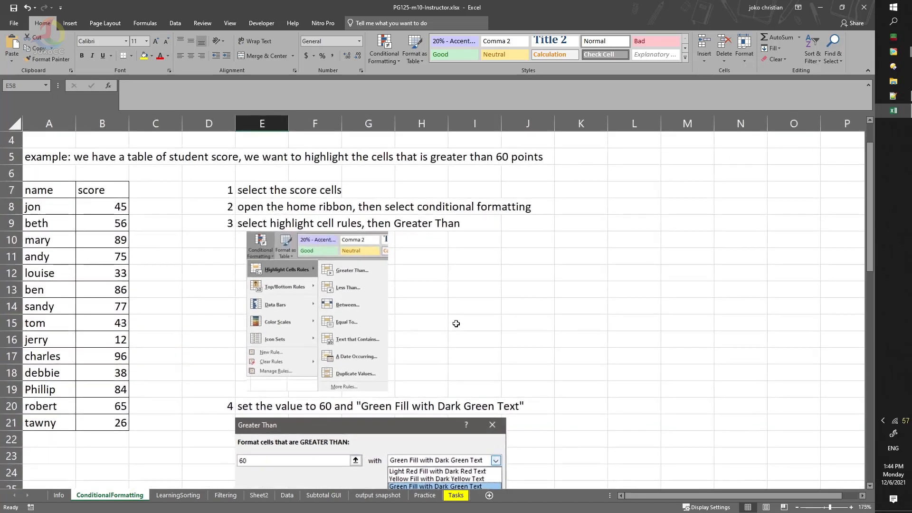
Step: Read the introduction to conditional formatting and the example description above the student score table
{"action": "scroll", "coordinate": [427, 342], "scroll_direction": "up", "scroll_amount": 2}
{"action": "left_click", "coordinate": [177, 162]}
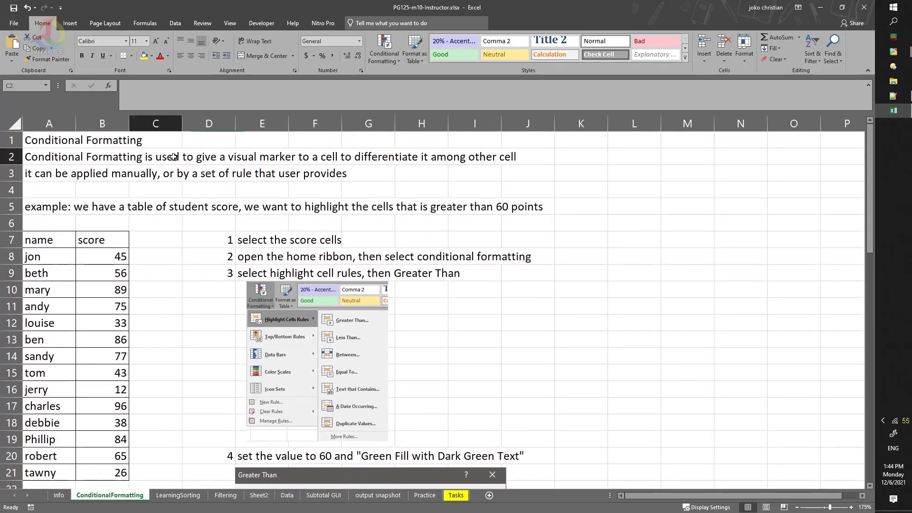
{"action": "key", "text": "Right"}
{"action": "key", "text": "Right"}
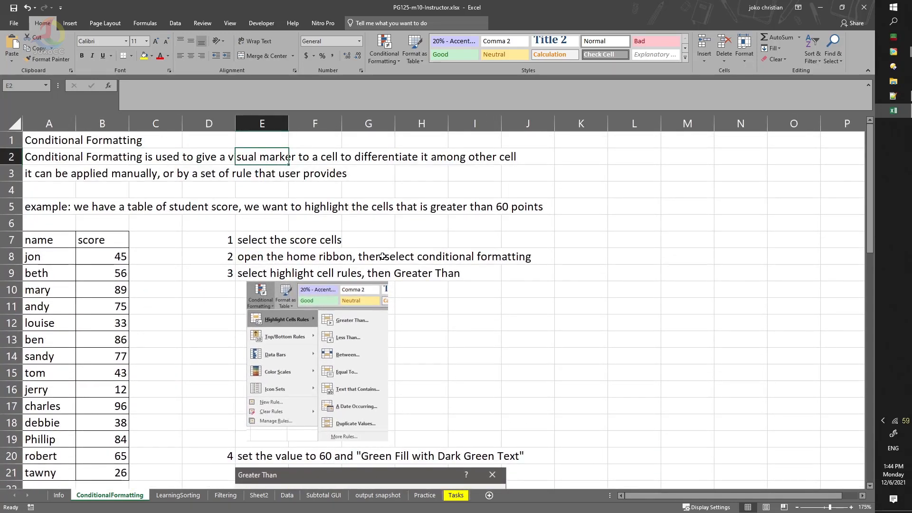
{"action": "scroll", "coordinate": [263, 161], "scroll_direction": "up", "scroll_amount": 1, "text": "ctrl"}
{"action": "scroll", "coordinate": [161, 170], "scroll_direction": "up", "scroll_amount": 1}
{"action": "left_click", "coordinate": [161, 167]}
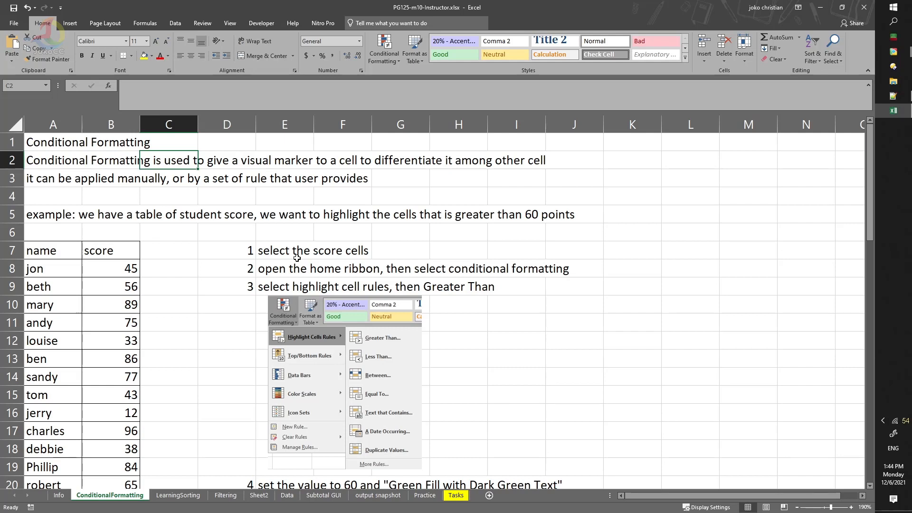
{"action": "scroll", "coordinate": [220, 311], "scroll_direction": "down", "scroll_amount": 1}
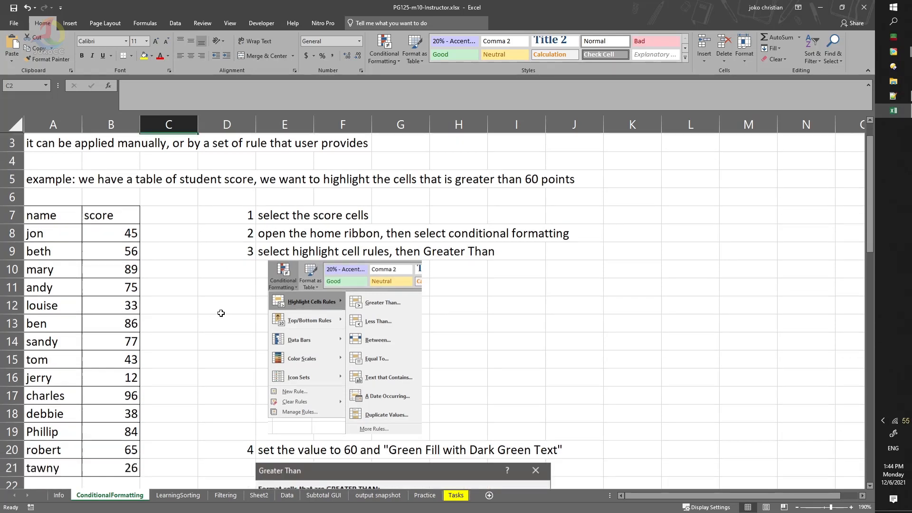
Step: Examine the student score table and the numbered instructions for highlighting scores, including the sample output and the clear-rules instruction
{"action": "left_click", "coordinate": [44, 198]}
{"action": "left_click_drag", "start_coordinate": [44, 198], "coordinate": [115, 451]}
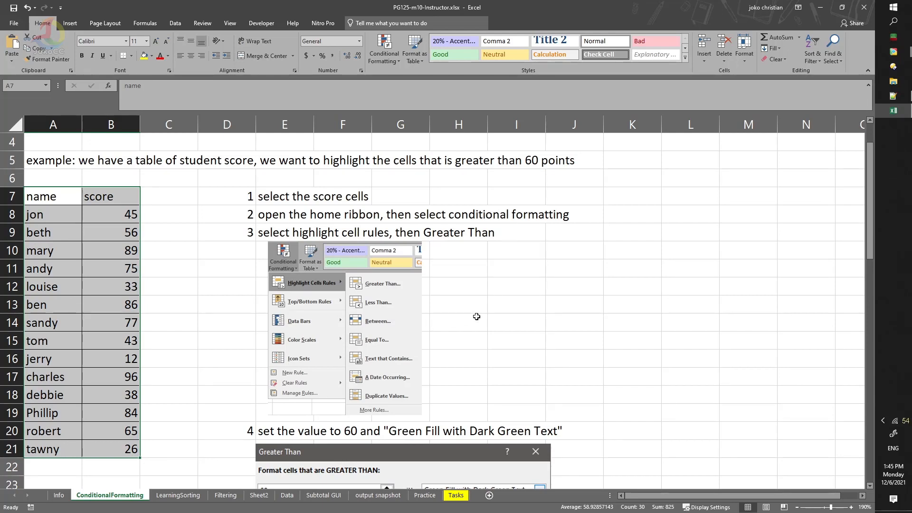
{"action": "left_click", "coordinate": [294, 217]}
{"action": "left_click_drag", "start_coordinate": [323, 217], "coordinate": [462, 215]}
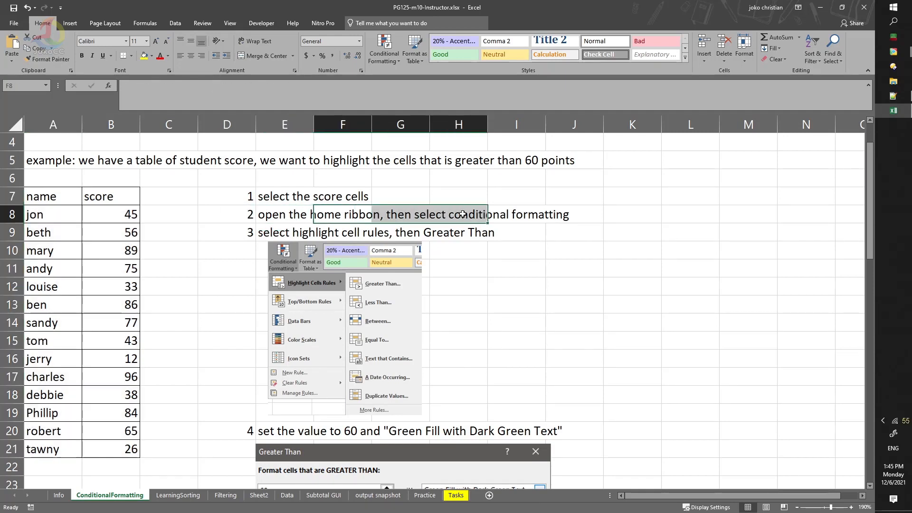
{"action": "left_click", "coordinate": [278, 235]}
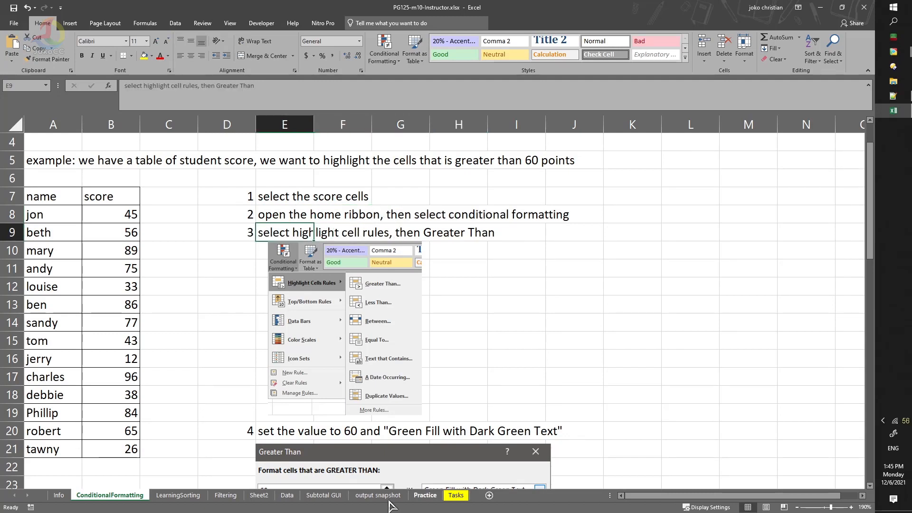
{"action": "scroll", "coordinate": [307, 456], "scroll_direction": "down", "scroll_amount": 4}
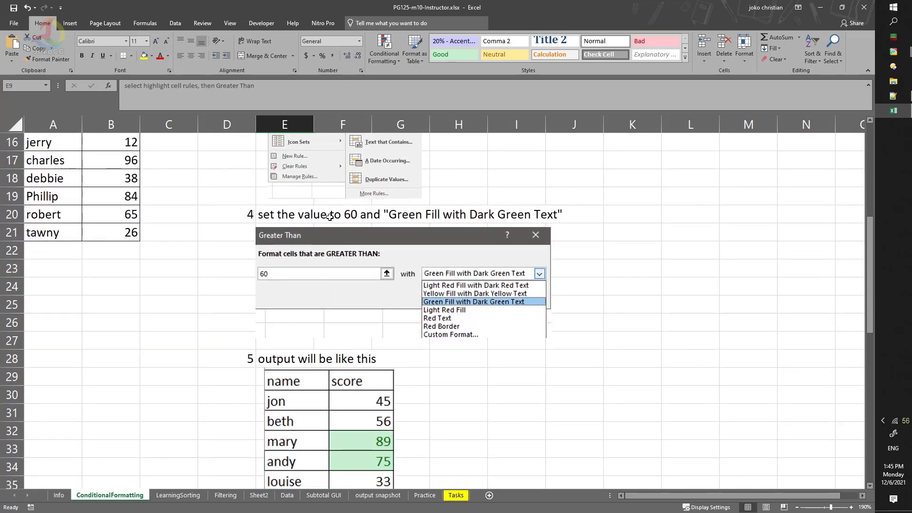
{"action": "left_click", "coordinate": [350, 217]}
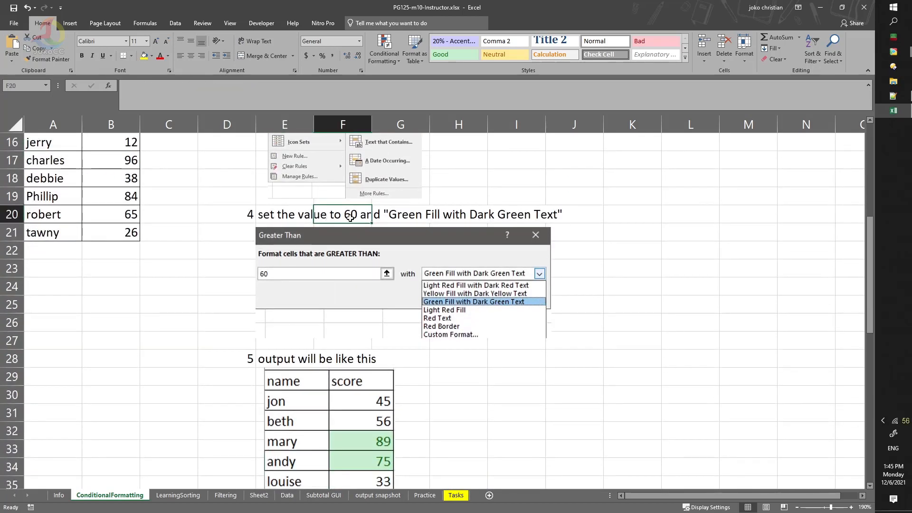
{"action": "left_click", "coordinate": [400, 216]}
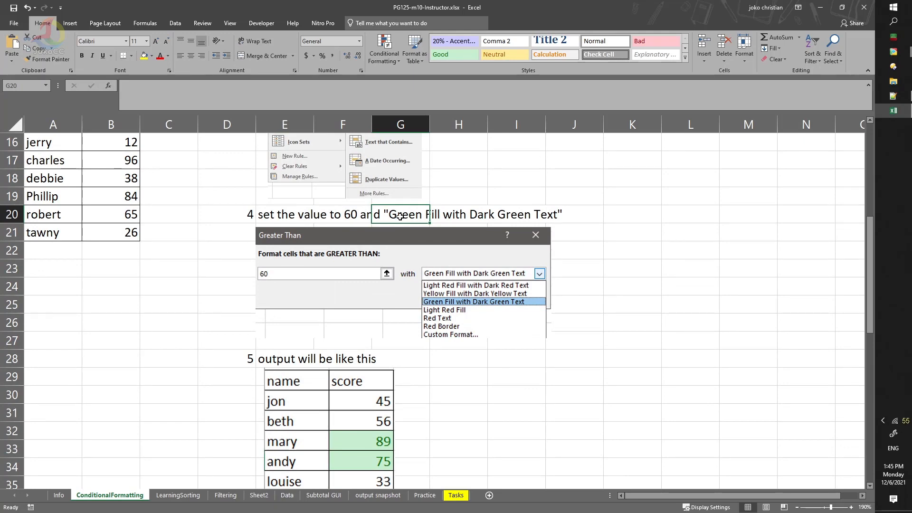
{"action": "scroll", "coordinate": [400, 216], "scroll_direction": "down", "scroll_amount": 4}
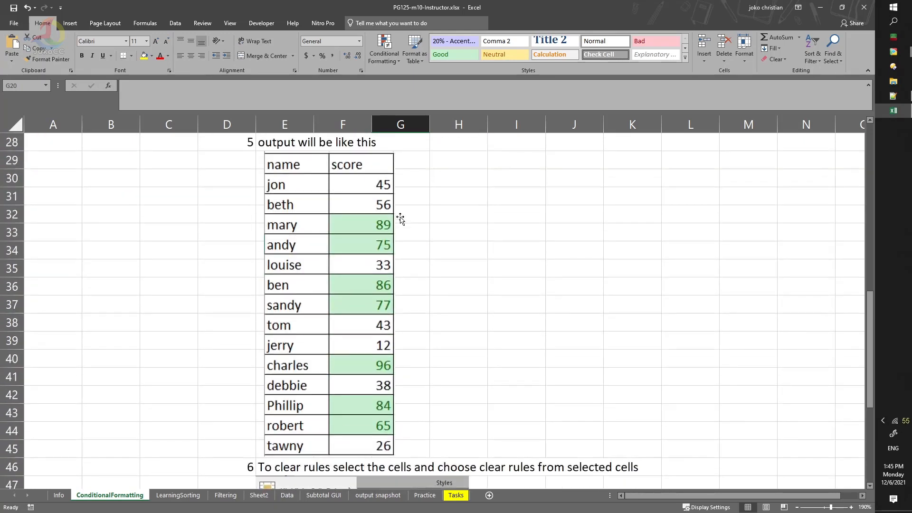
{"action": "left_click", "coordinate": [348, 228]}
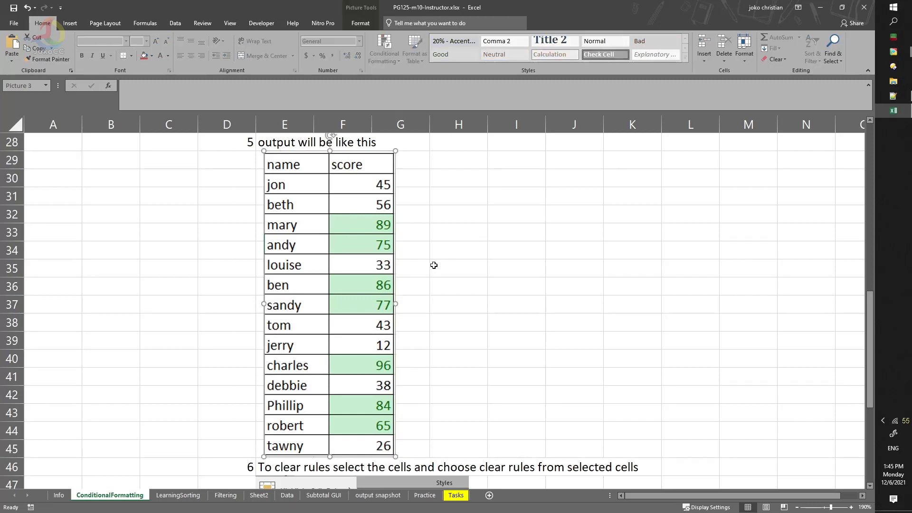
{"action": "scroll", "coordinate": [433, 265], "scroll_direction": "down", "scroll_amount": 5}
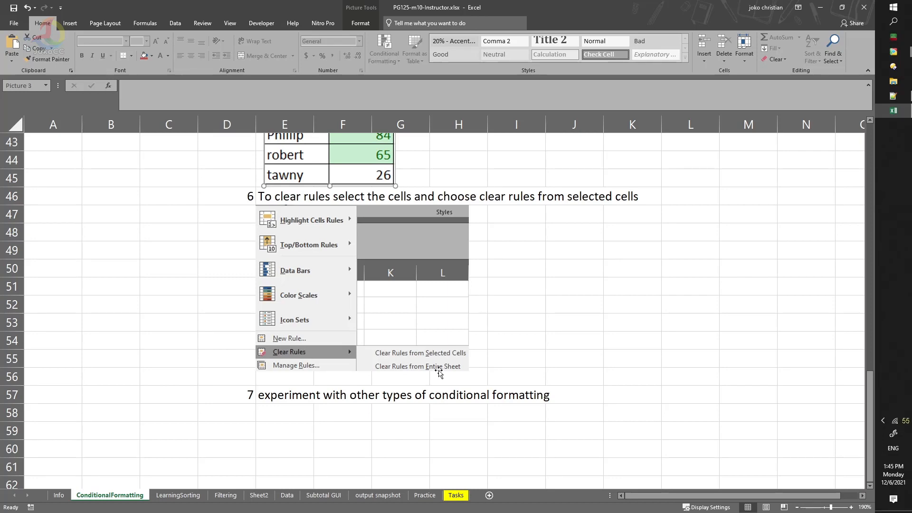
Step: Review the worksheet again from the introduction to the sample output, then the name and score table in A7:B21
{"action": "scroll", "coordinate": [439, 372], "scroll_direction": "up", "scroll_amount": 13}
{"action": "scroll", "coordinate": [438, 371], "scroll_direction": "up", "scroll_amount": 1}
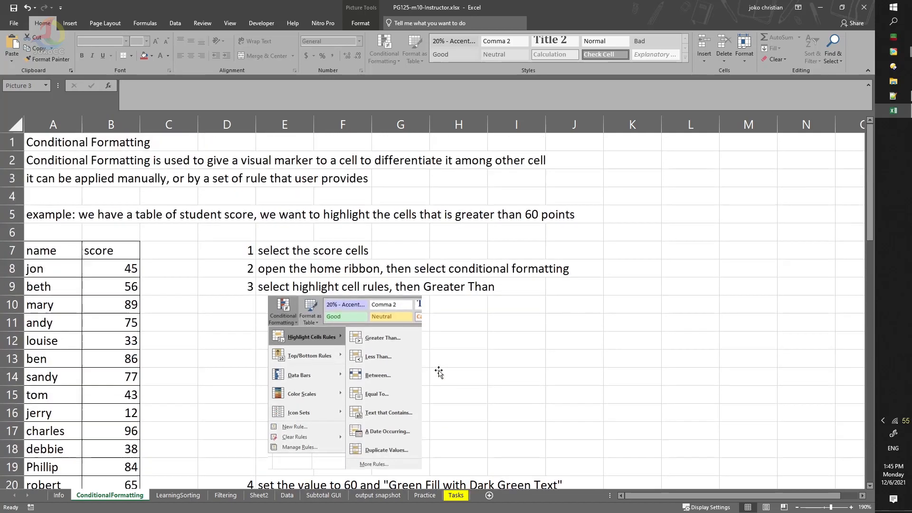
{"action": "scroll", "coordinate": [437, 371], "scroll_direction": "down", "scroll_amount": 2}
{"action": "scroll", "coordinate": [297, 302], "scroll_direction": "up", "scroll_amount": 1}
{"action": "scroll", "coordinate": [296, 301], "scroll_direction": "down", "scroll_amount": 8}
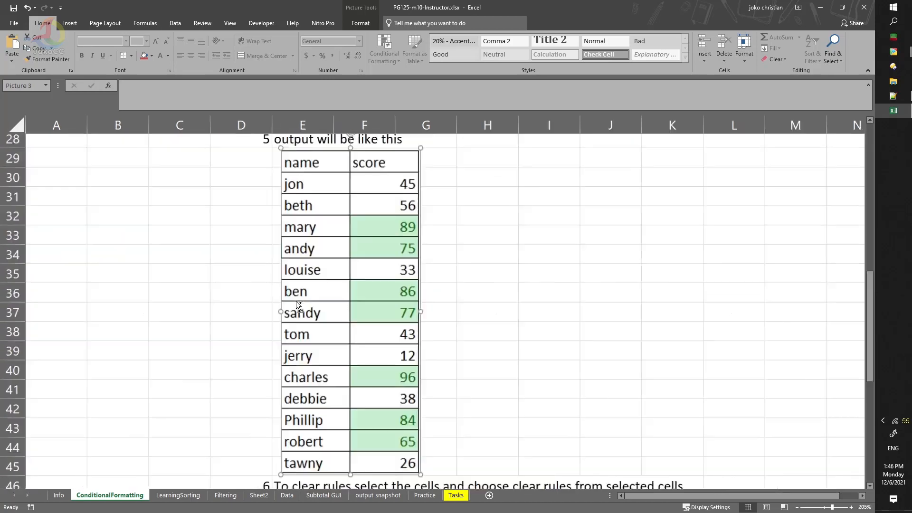
{"action": "scroll", "coordinate": [237, 333], "scroll_direction": "up", "scroll_amount": 9}
{"action": "scroll", "coordinate": [192, 346], "scroll_direction": "down", "scroll_amount": 1}
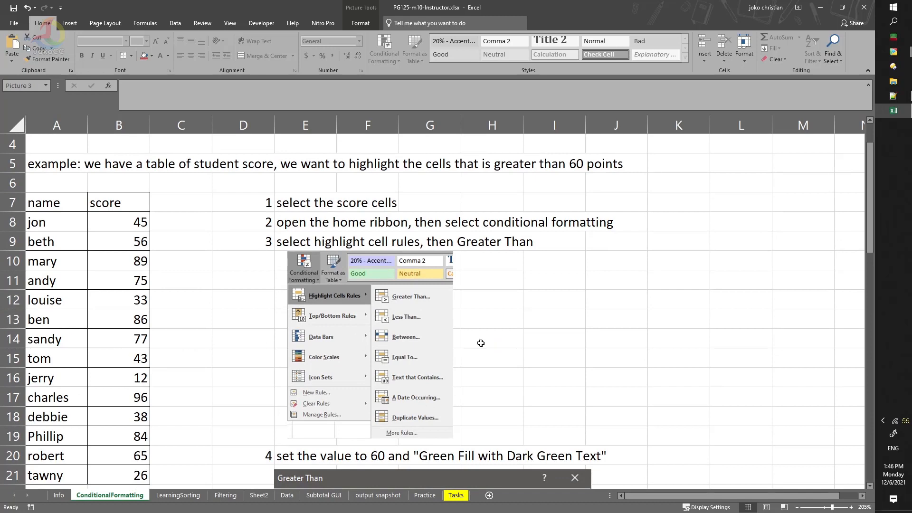
{"action": "left_click_drag", "start_coordinate": [872, 220], "coordinate": [873, 226]}
{"action": "left_click_drag", "start_coordinate": [41, 204], "coordinate": [126, 475]}
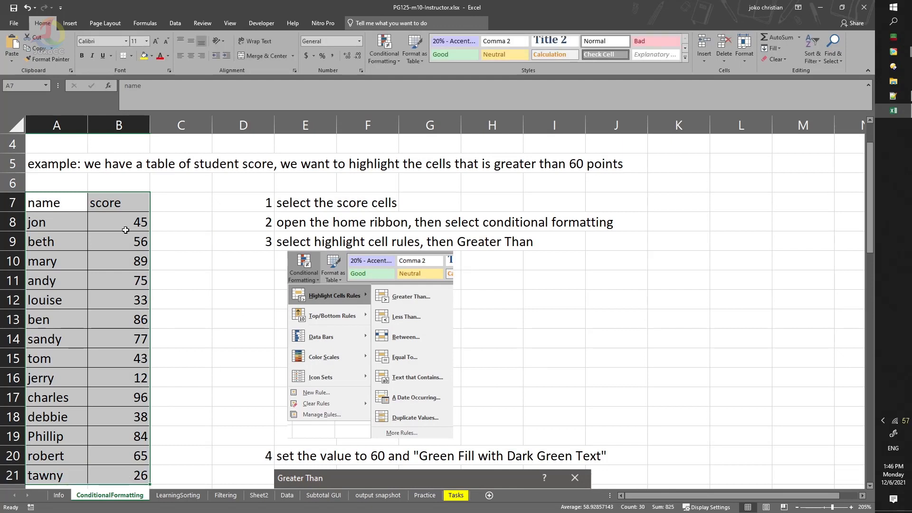
{"action": "left_click", "coordinate": [213, 246]}
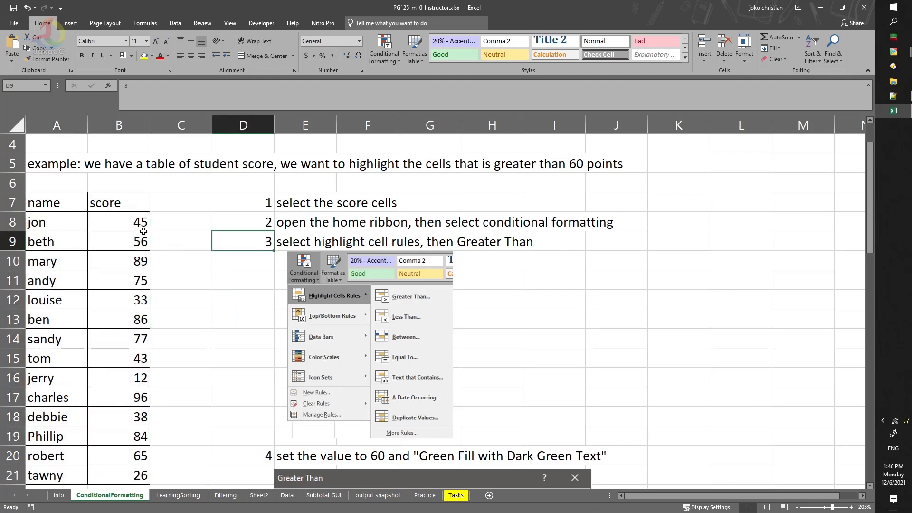
Step: Start a Greater Than highlight cells rule for the student scores in B8:B21
{"action": "left_click_drag", "start_coordinate": [124, 225], "coordinate": [126, 473]}
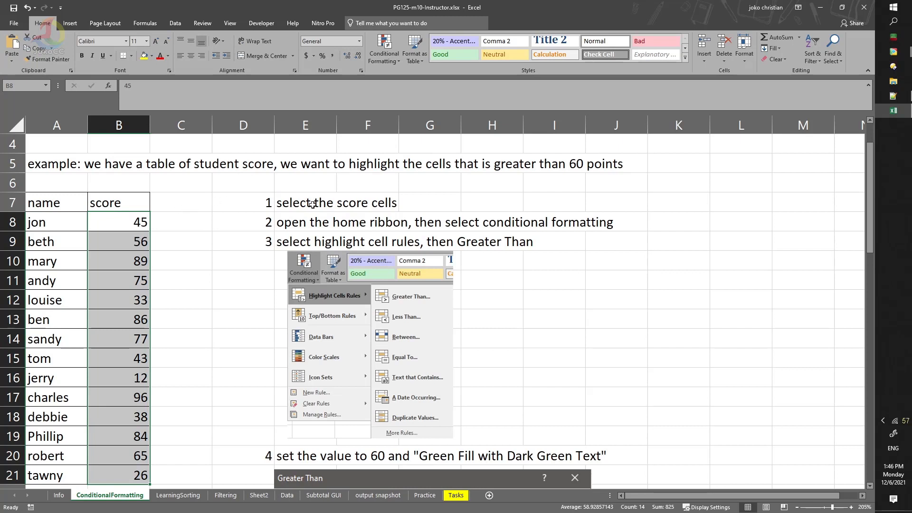
{"action": "left_click", "coordinate": [41, 25]}
{"action": "key", "text": "ctrl+q"}
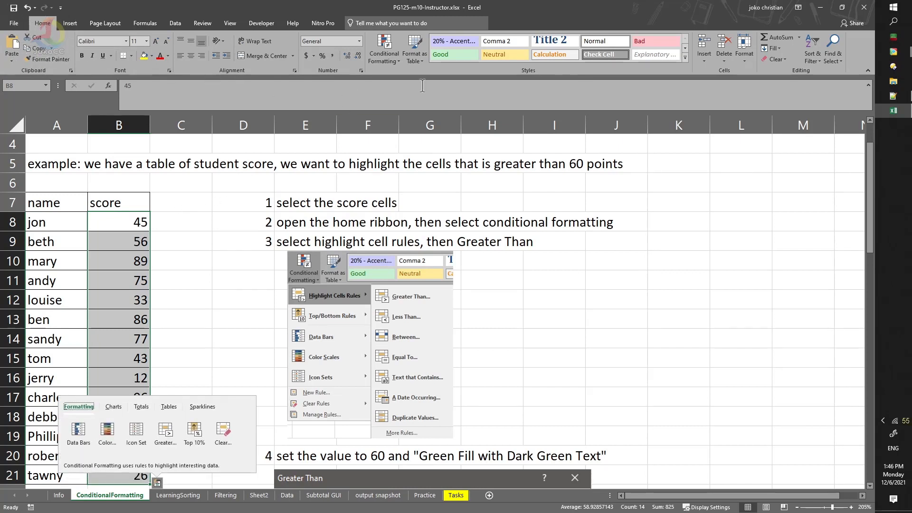
{"action": "left_click", "coordinate": [392, 59]}
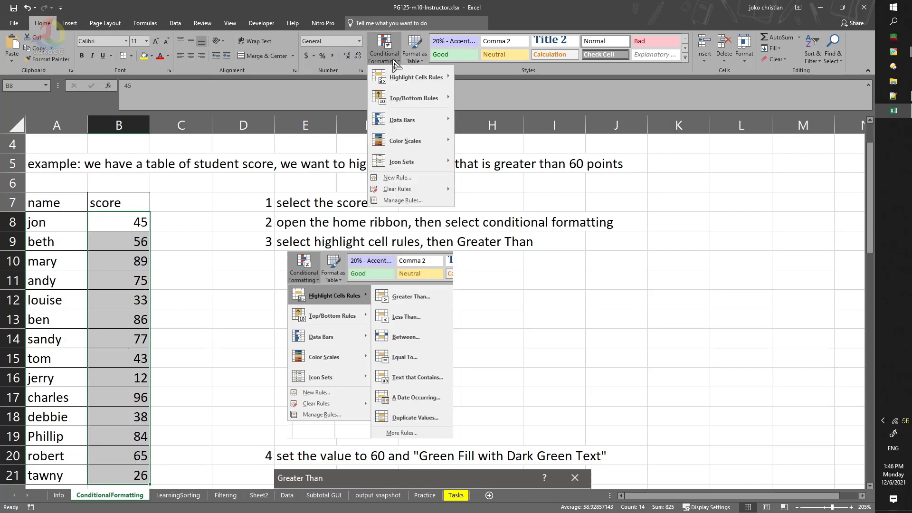
{"action": "key", "text": "ctrl"}
{"action": "key", "text": "ctrl"}
{"action": "key", "text": "ctrl"}
{"action": "key", "text": "ctrl"}
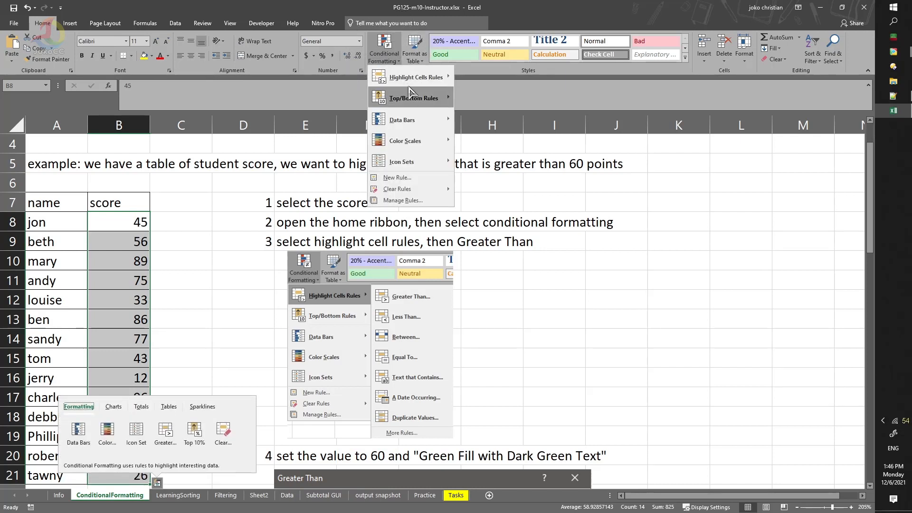
{"action": "mouse_move", "coordinate": [414, 84]}
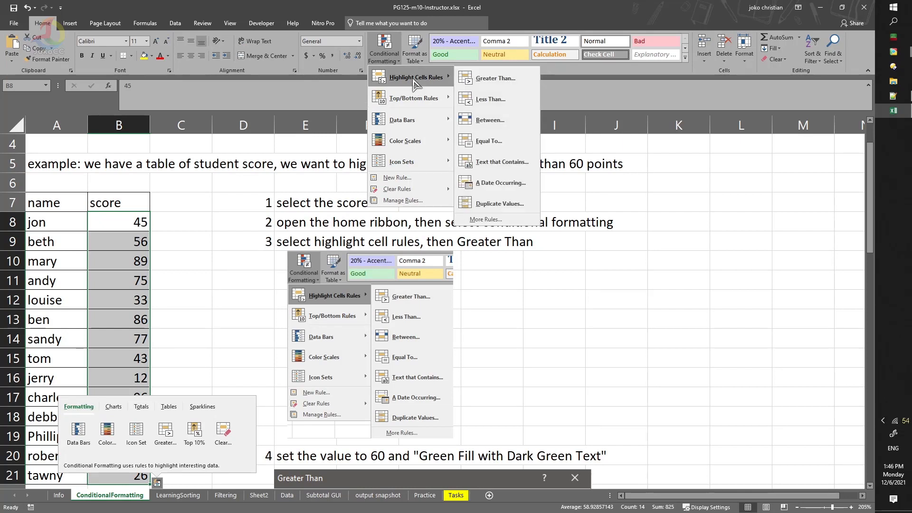
{"action": "left_click", "coordinate": [511, 85]}
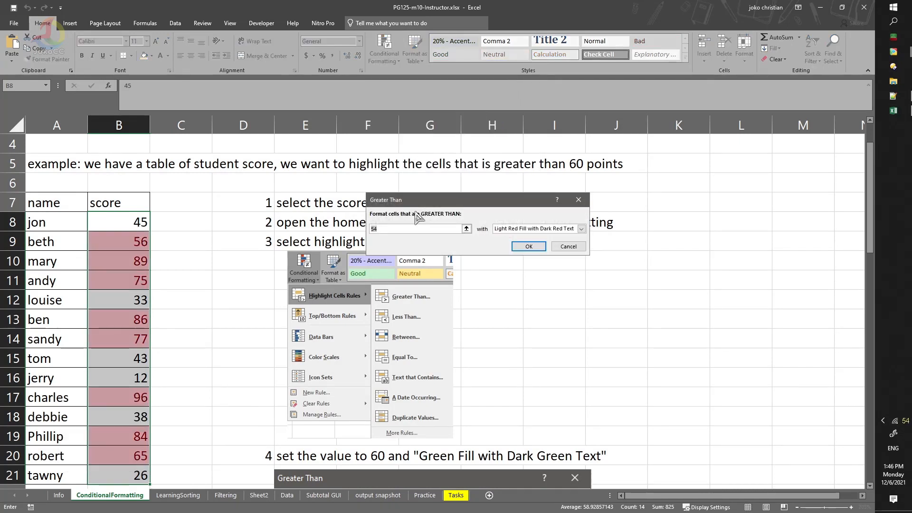
Step: Set the rule to format scores greater than 60 with Green Fill with Dark Green Text and apply it
{"action": "left_click_drag", "start_coordinate": [416, 199], "coordinate": [362, 169]}
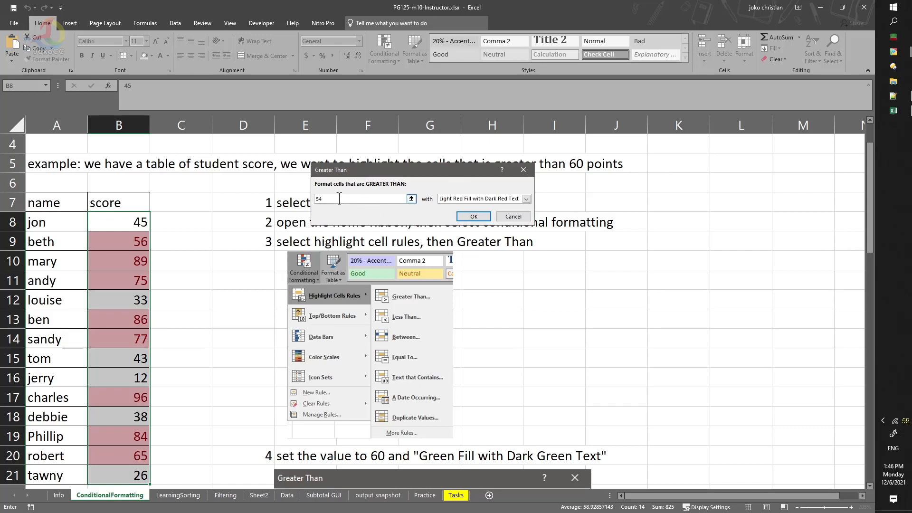
{"action": "key", "text": "BackSpace"}
{"action": "key", "text": "BackSpace"}
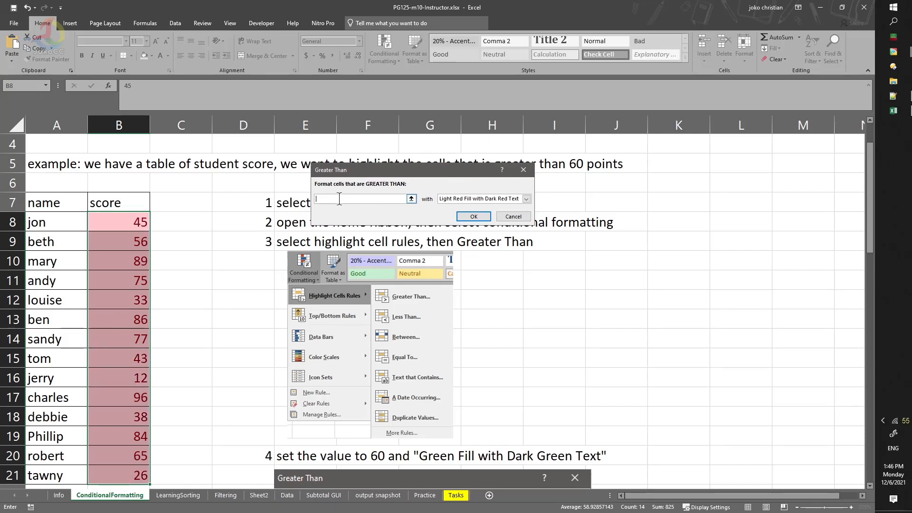
{"action": "type", "text": "60"}
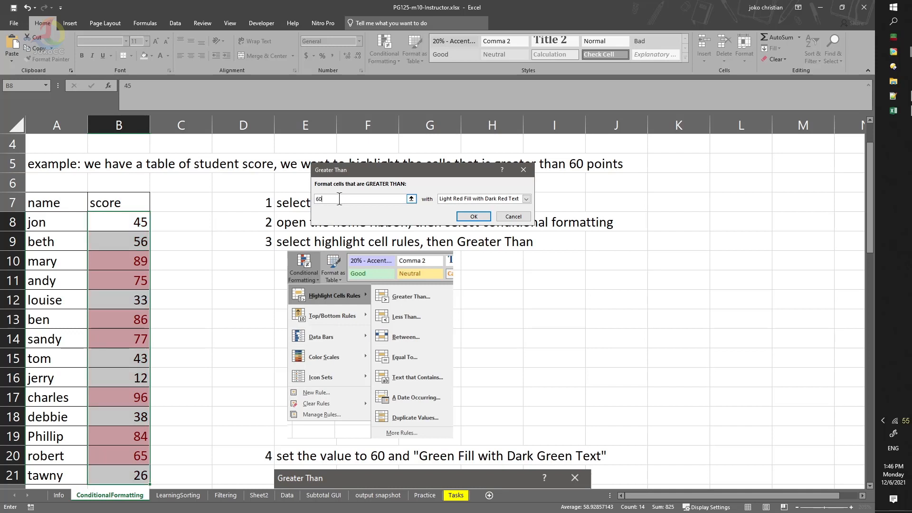
{"action": "left_click", "coordinate": [526, 199]}
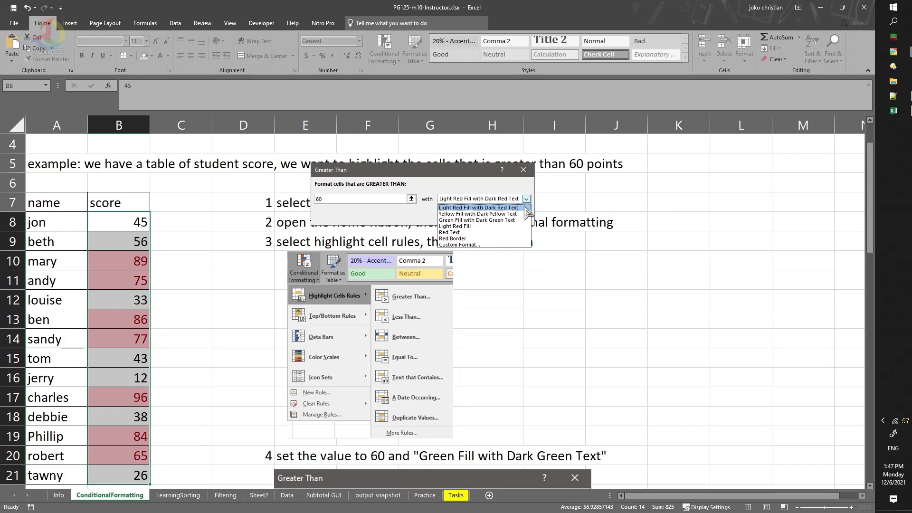
{"action": "left_click", "coordinate": [518, 220]}
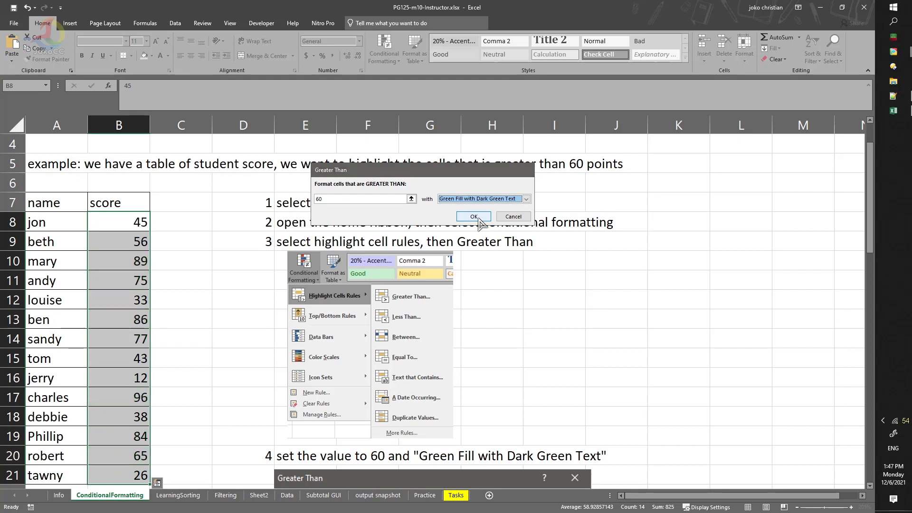
{"action": "left_click", "coordinate": [475, 217]}
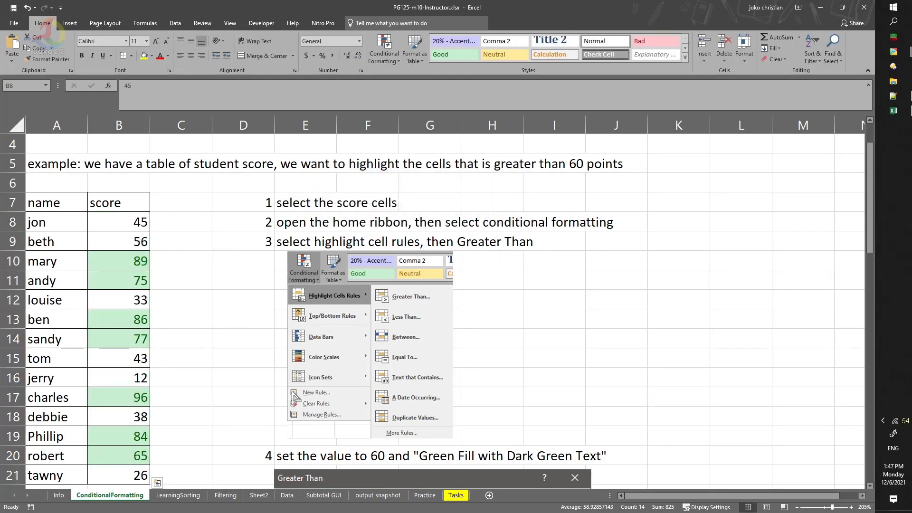
{"action": "left_click", "coordinate": [192, 270]}
{"action": "left_click", "coordinate": [154, 333]}
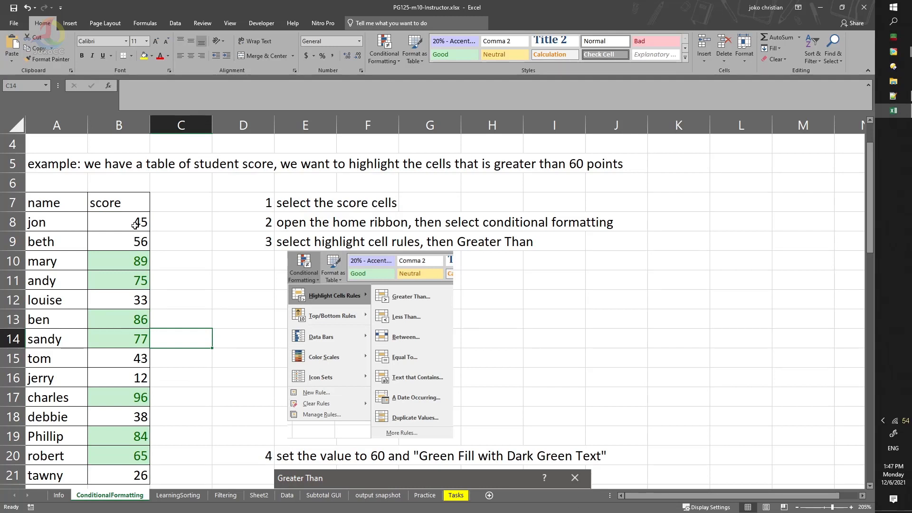
Step: Clear the conditional formatting rules from the selected score cells B8:B21 only
{"action": "left_click_drag", "start_coordinate": [134, 221], "coordinate": [117, 473]}
{"action": "left_click", "coordinate": [386, 53]}
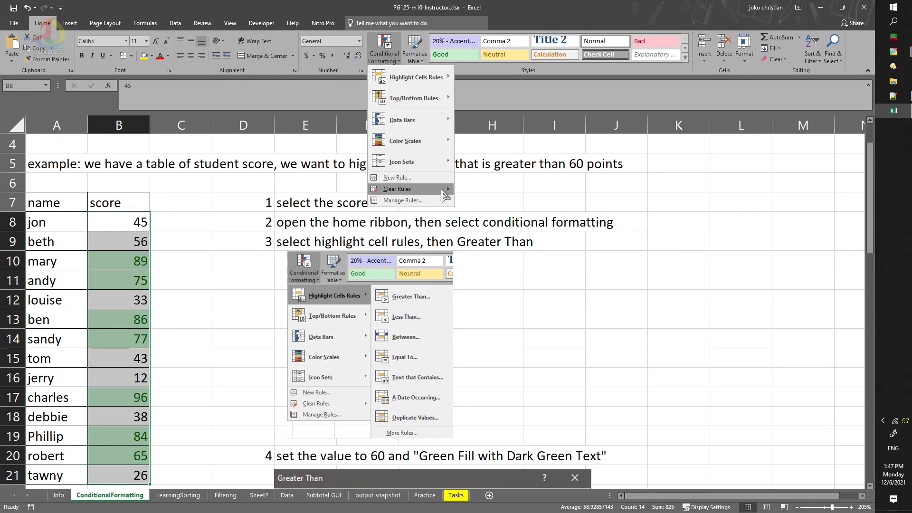
{"action": "mouse_move", "coordinate": [442, 191]}
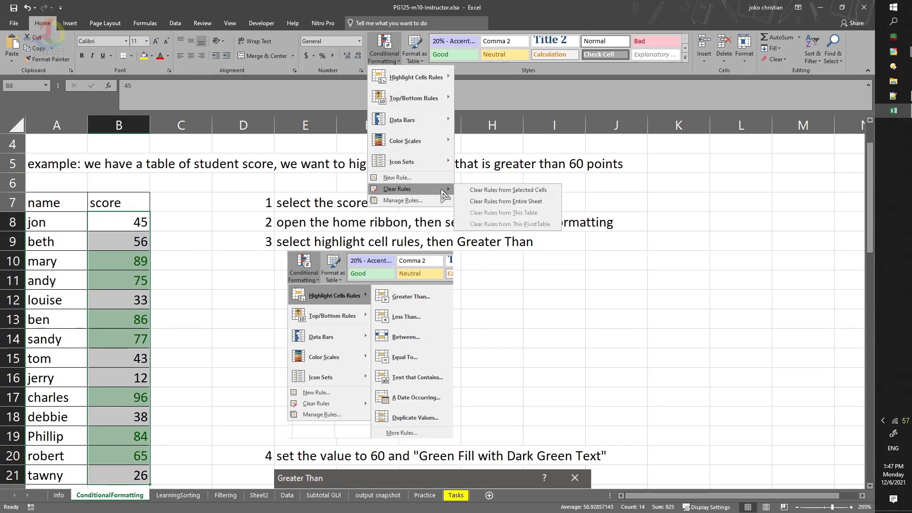
{"action": "left_click", "coordinate": [530, 192]}
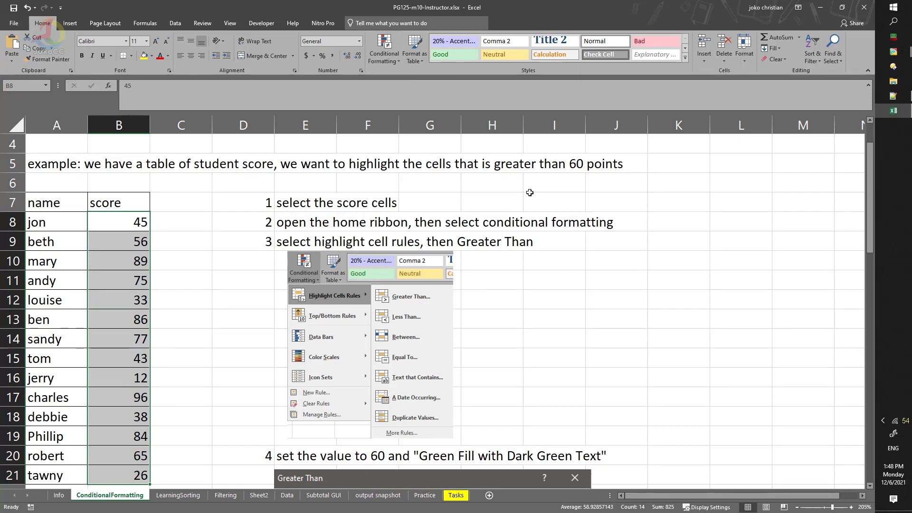
Step: Start a Between highlight cells rule for the scores in B8:B21 with limits of 30 and 60
{"action": "left_click", "coordinate": [398, 68]}
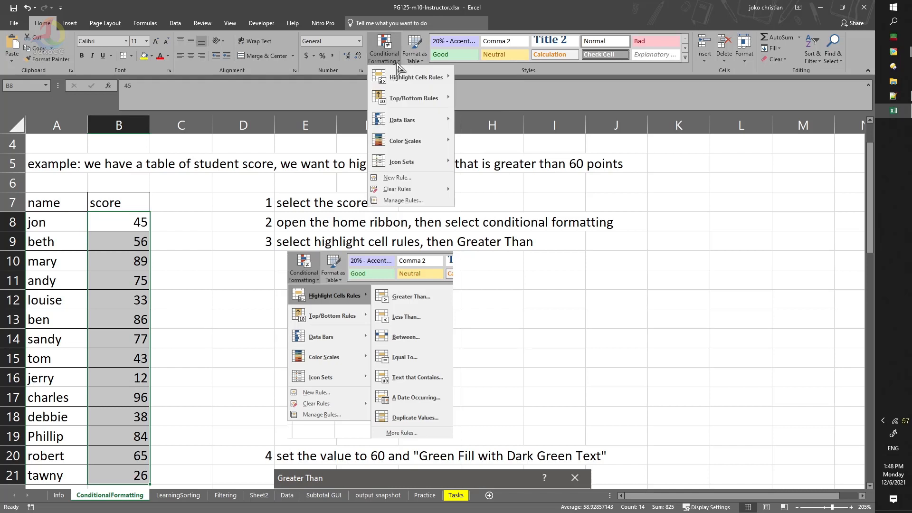
{"action": "mouse_move", "coordinate": [411, 81]}
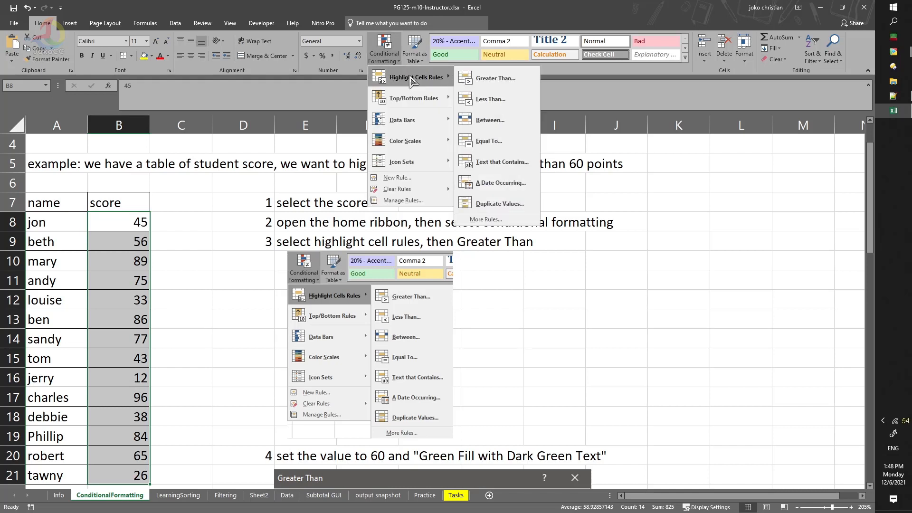
{"action": "left_click", "coordinate": [505, 118]}
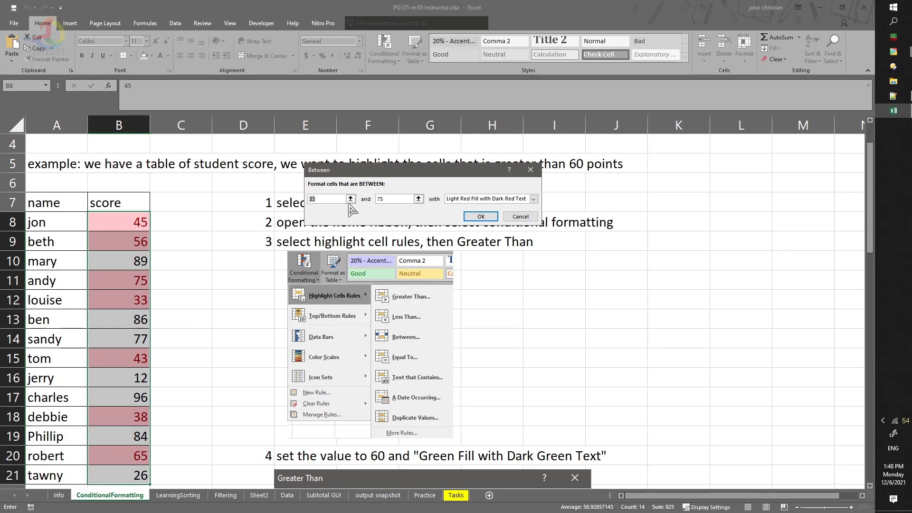
{"action": "type", "text": "30"}
{"action": "key", "text": "Tab"}
{"action": "type", "text": "0"}
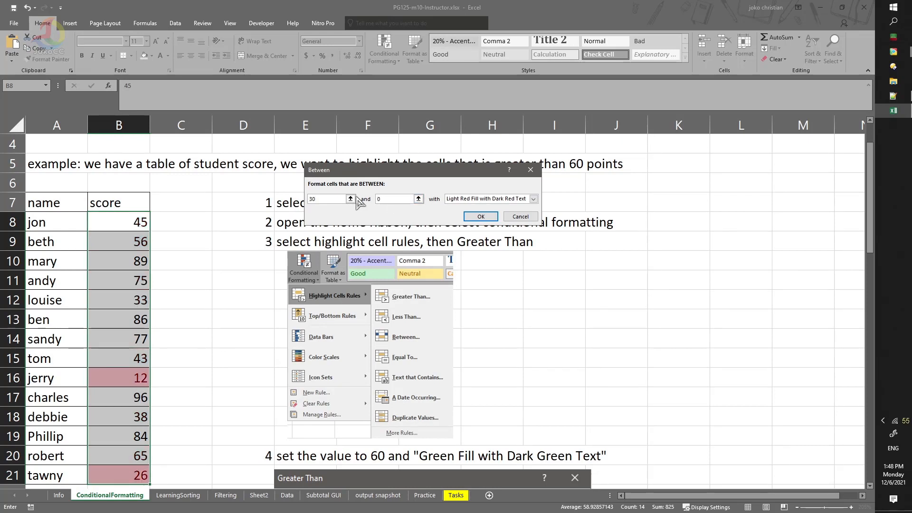
{"action": "key", "text": "BackSpace"}
{"action": "type", "text": "60"}
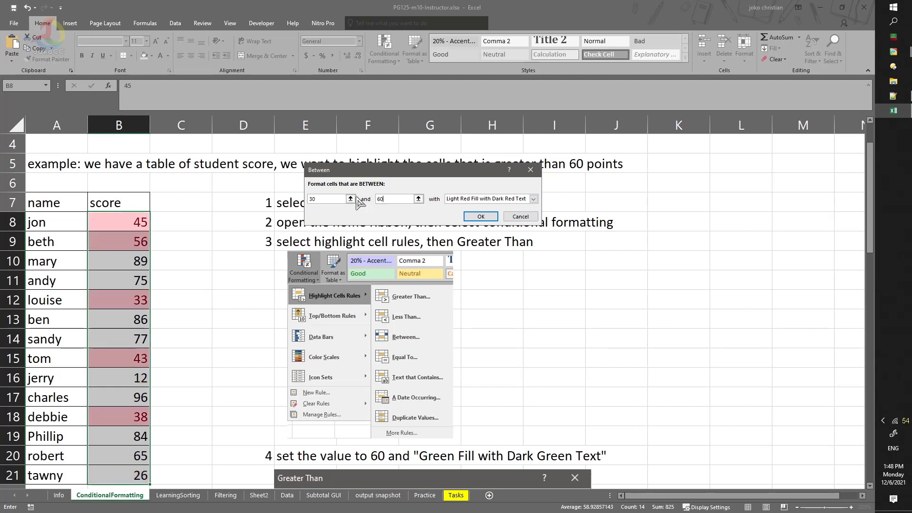
Step: Choose a custom format for the Between rule and set its font to bold and blue
{"action": "left_click", "coordinate": [480, 199]}
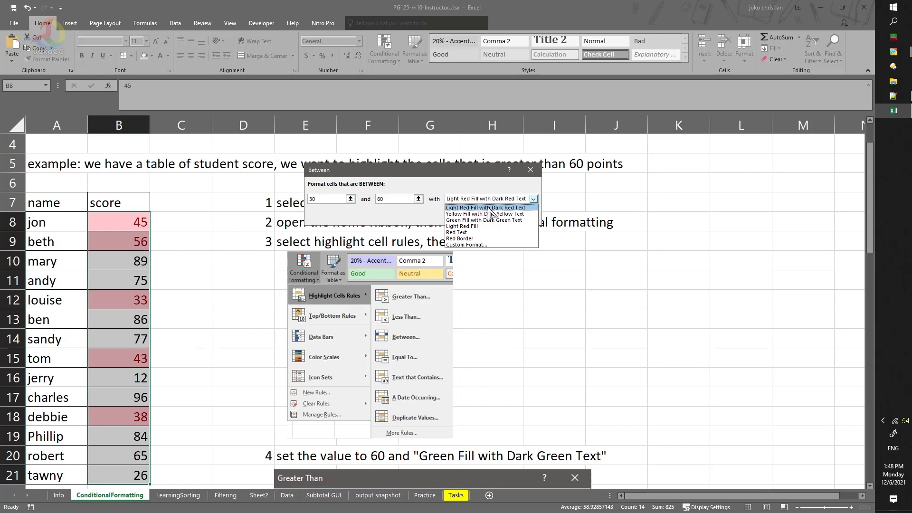
{"action": "left_click", "coordinate": [489, 245]}
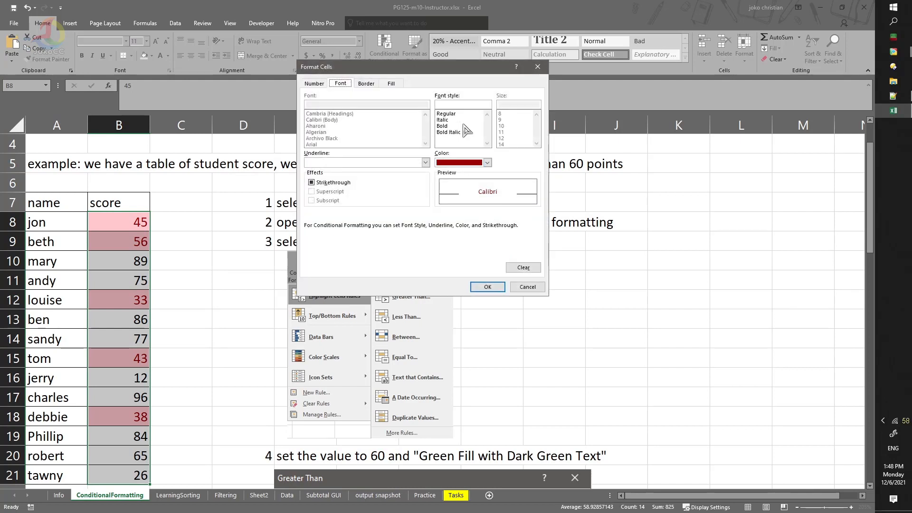
{"action": "left_click_drag", "start_coordinate": [404, 68], "coordinate": [418, 143]}
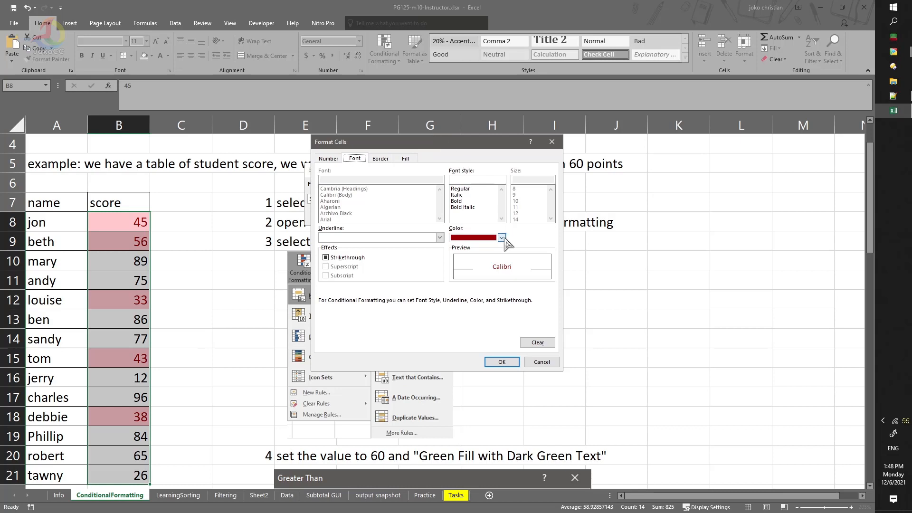
{"action": "left_click", "coordinate": [501, 237]}
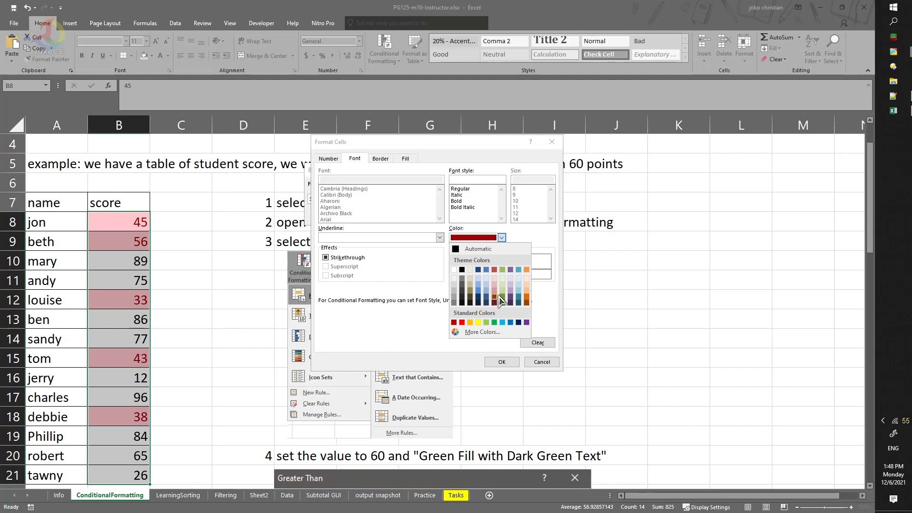
{"action": "left_click", "coordinate": [510, 323]}
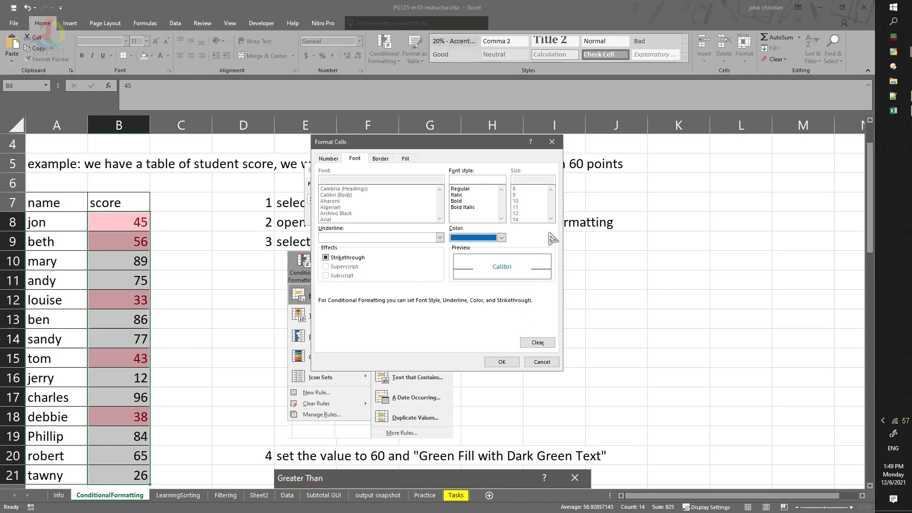
{"action": "left_click", "coordinate": [457, 201]}
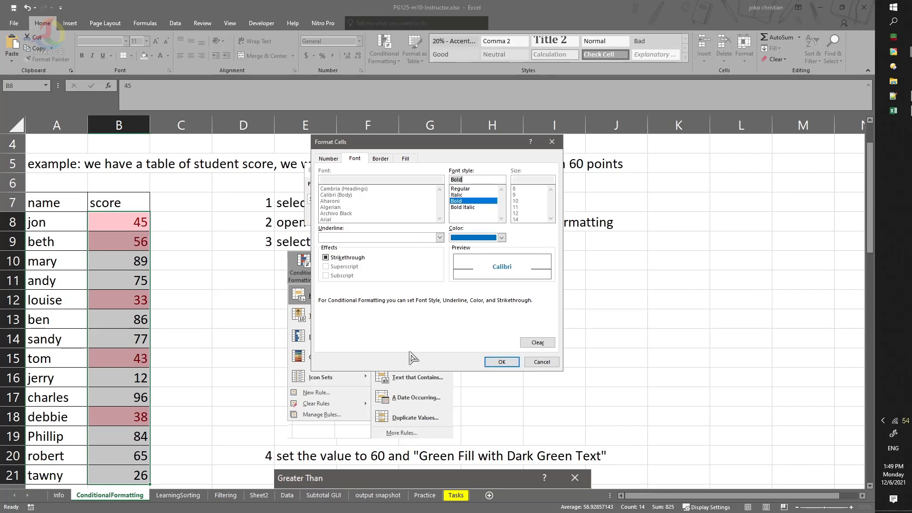
Step: Give the custom format a yellow background fill and apply the Between rule to the scores
{"action": "left_click", "coordinate": [407, 160]}
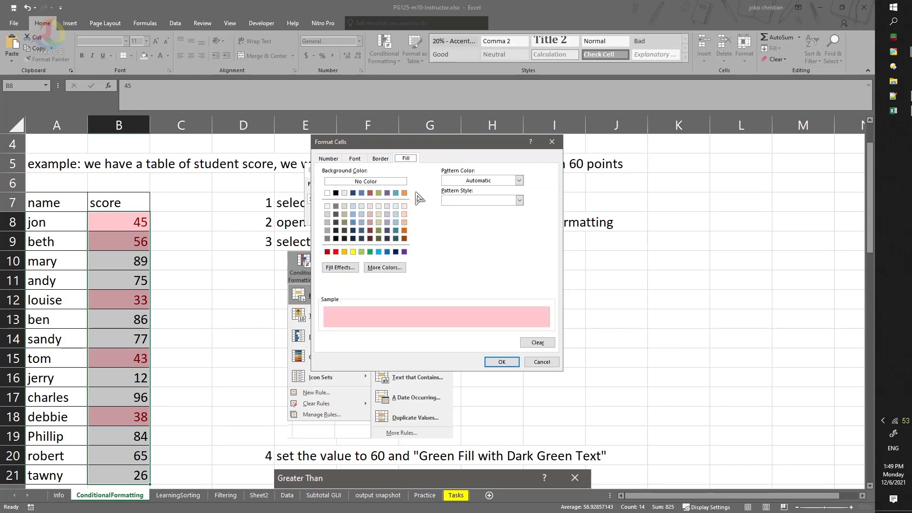
{"action": "left_click", "coordinate": [353, 252]}
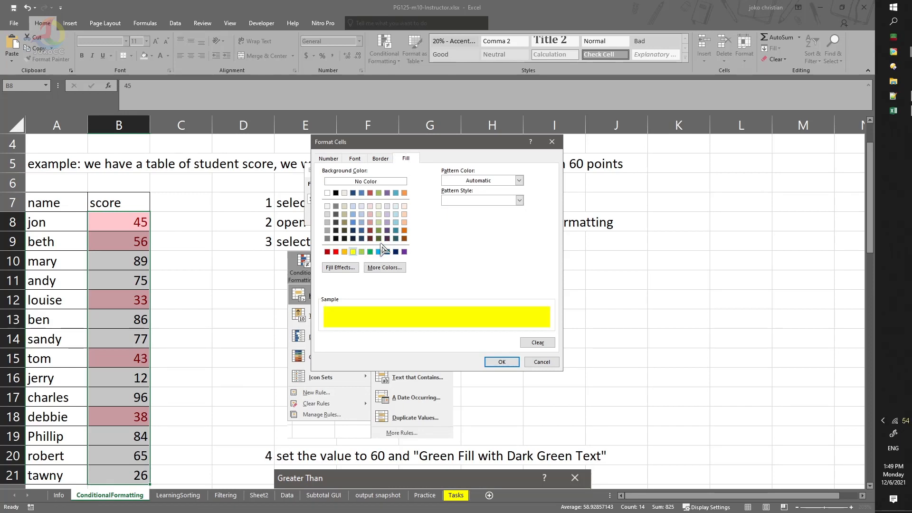
{"action": "left_click", "coordinate": [504, 362]}
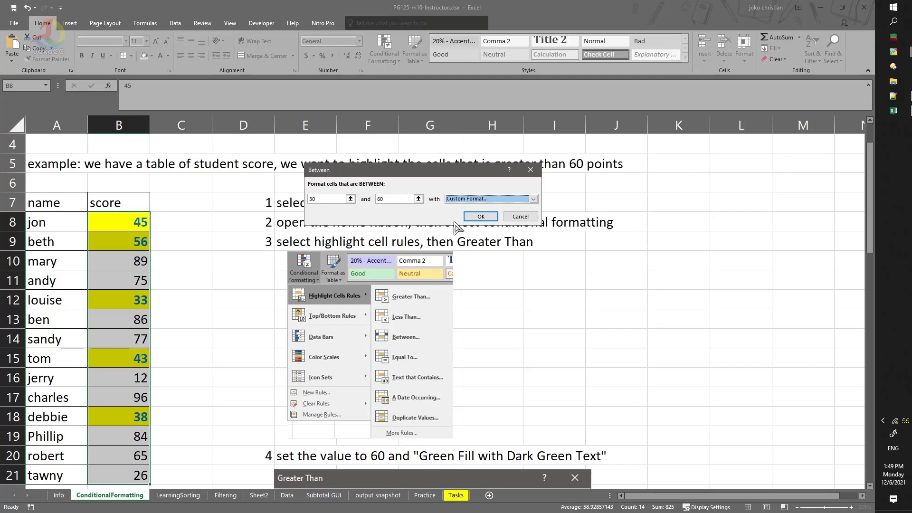
{"action": "left_click", "coordinate": [481, 217]}
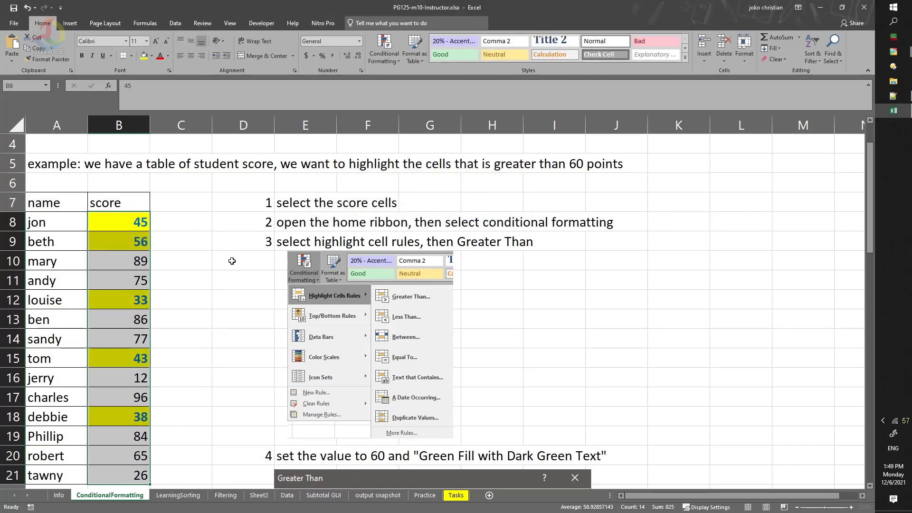
Step: Examine the highlighted scores in B8, B9, B12, B15 and B18 against the Between rule
{"action": "left_click", "coordinate": [232, 261]}
{"action": "left_click", "coordinate": [102, 227]}
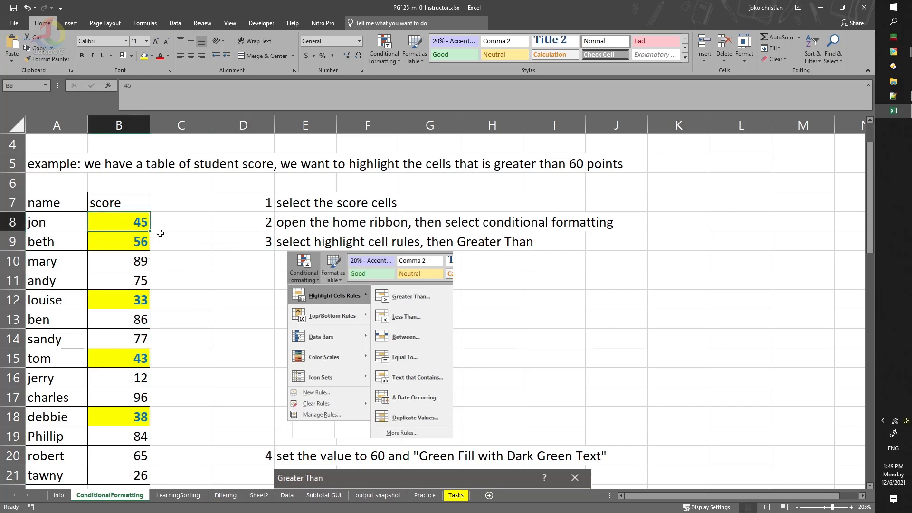
{"action": "left_click", "coordinate": [148, 240]}
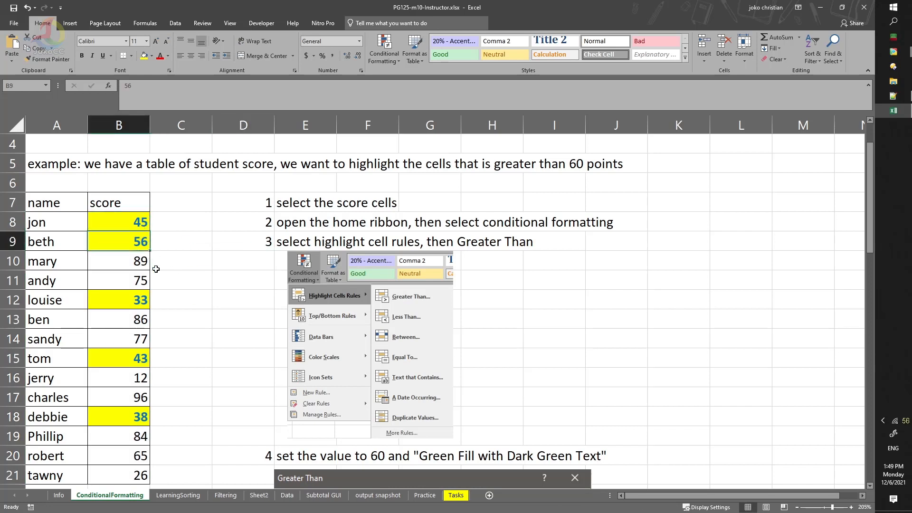
{"action": "left_click", "coordinate": [142, 302]}
{"action": "left_click", "coordinate": [142, 364]}
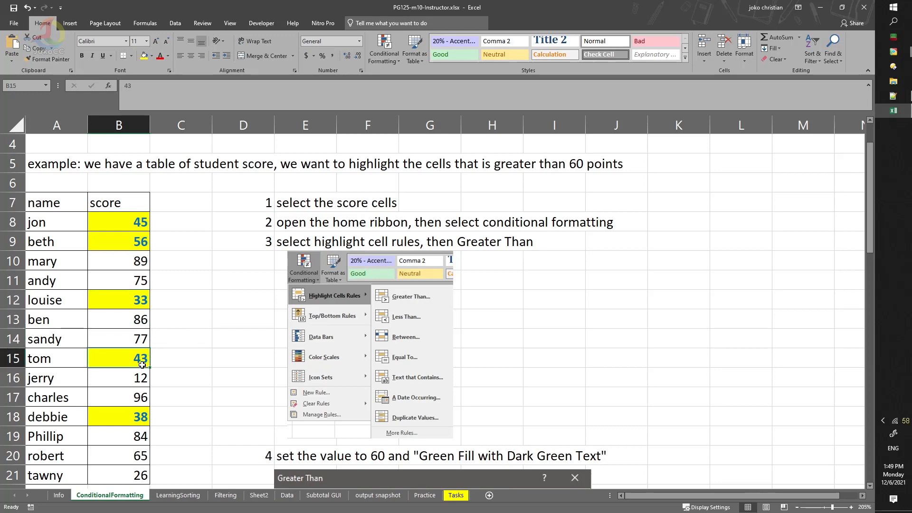
{"action": "left_click", "coordinate": [130, 424]}
{"action": "scroll", "coordinate": [204, 391], "scroll_direction": "down", "scroll_amount": 2}
{"action": "scroll", "coordinate": [204, 385], "scroll_direction": "up", "scroll_amount": 2}
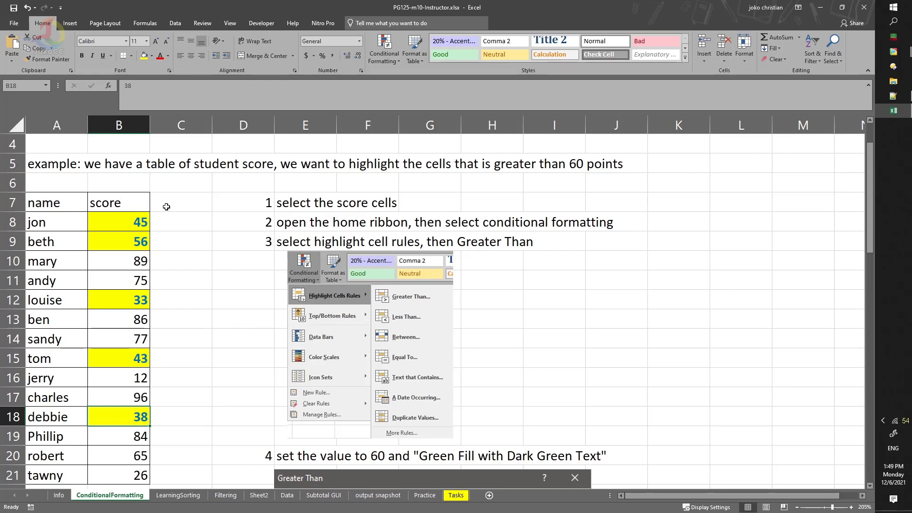
Step: Add a Duplicate Values rule with Light Red Fill to the scores in B8:B21
{"action": "left_click", "coordinate": [147, 215]}
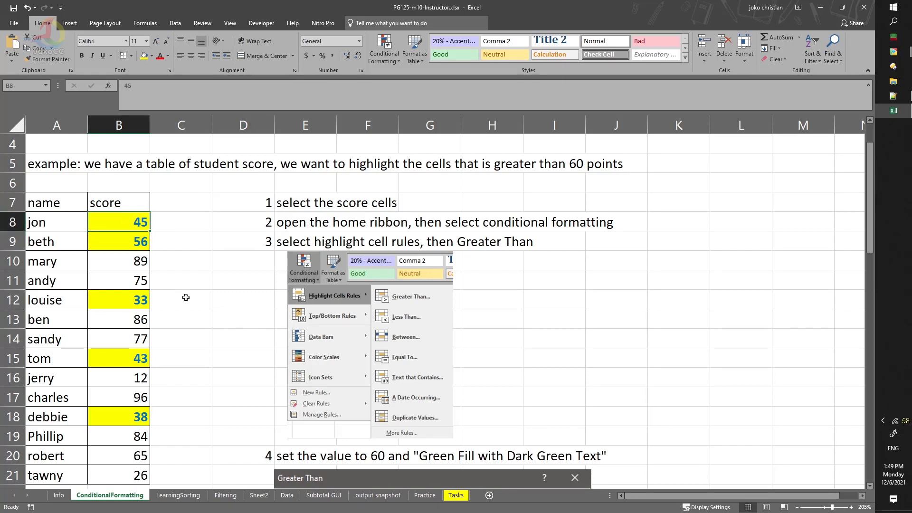
{"action": "scroll", "coordinate": [186, 298], "scroll_direction": "down", "scroll_amount": 1}
{"action": "left_click", "coordinate": [143, 416], "text": "shift"}
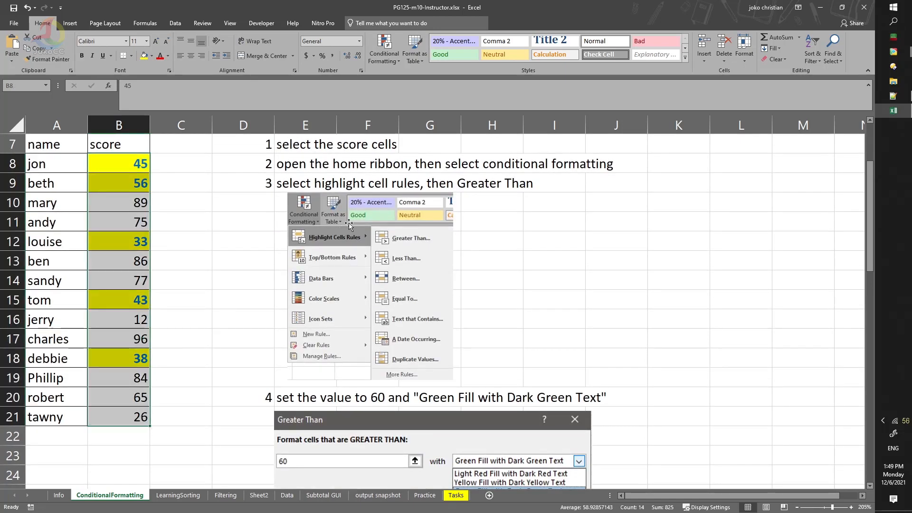
{"action": "scroll", "coordinate": [279, 275], "scroll_direction": "up", "scroll_amount": 1}
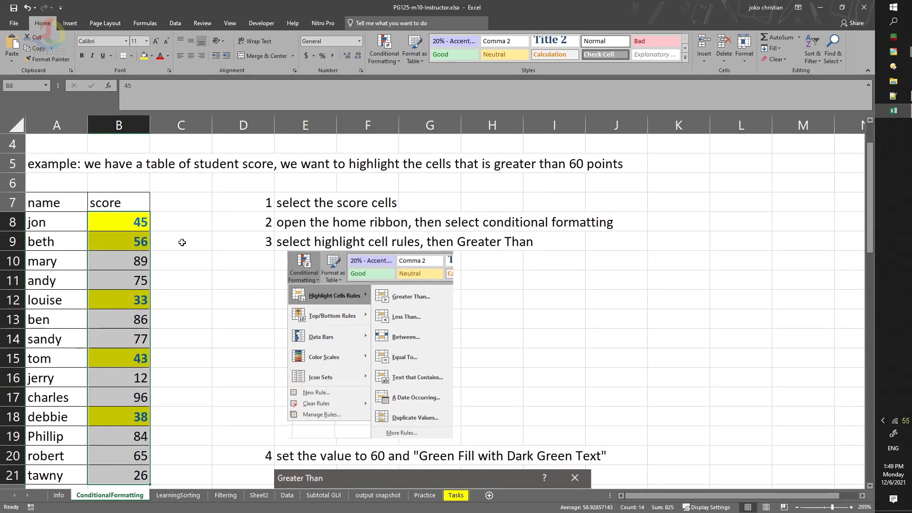
{"action": "left_click", "coordinate": [386, 57]}
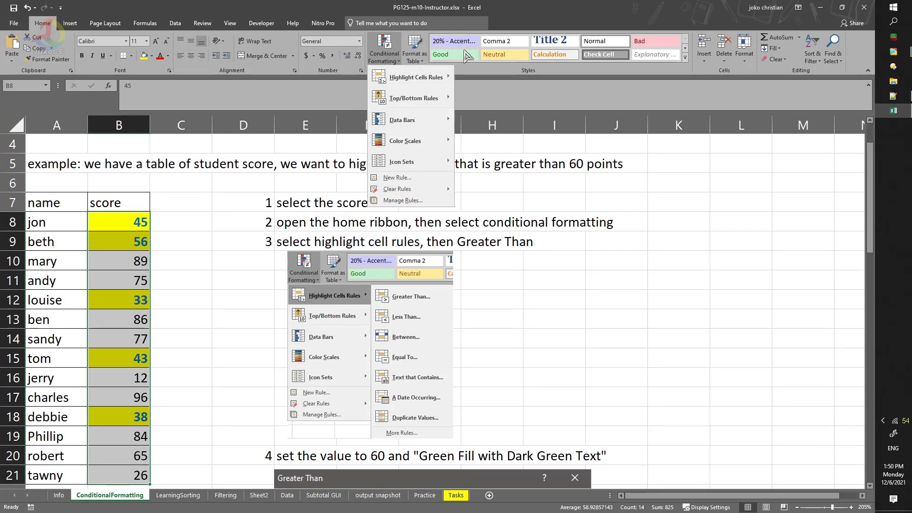
{"action": "mouse_move", "coordinate": [425, 78]}
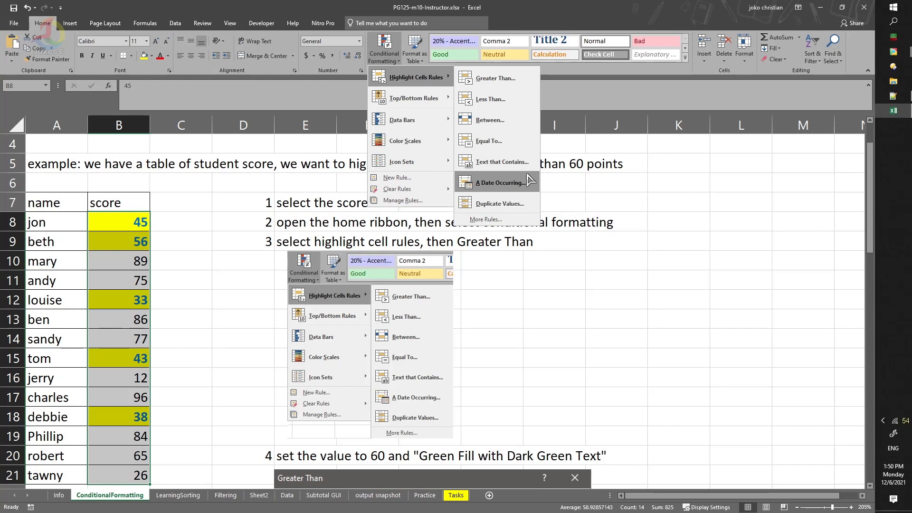
{"action": "left_click", "coordinate": [512, 204]}
{"action": "left_click", "coordinate": [500, 188]}
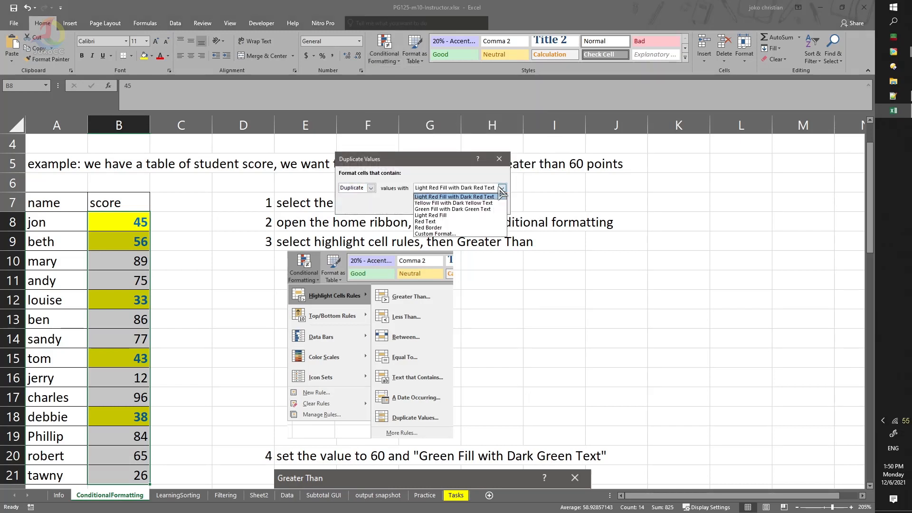
{"action": "left_click", "coordinate": [483, 216]}
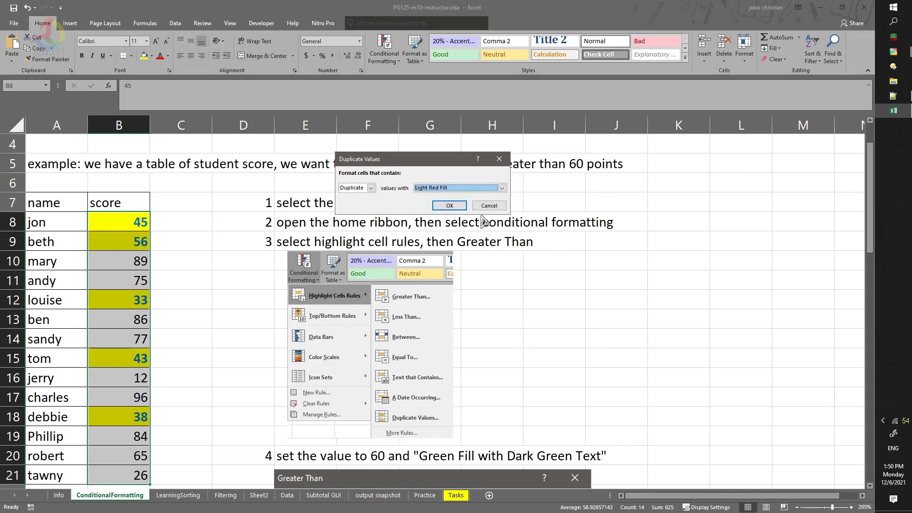
{"action": "left_click", "coordinate": [463, 208]}
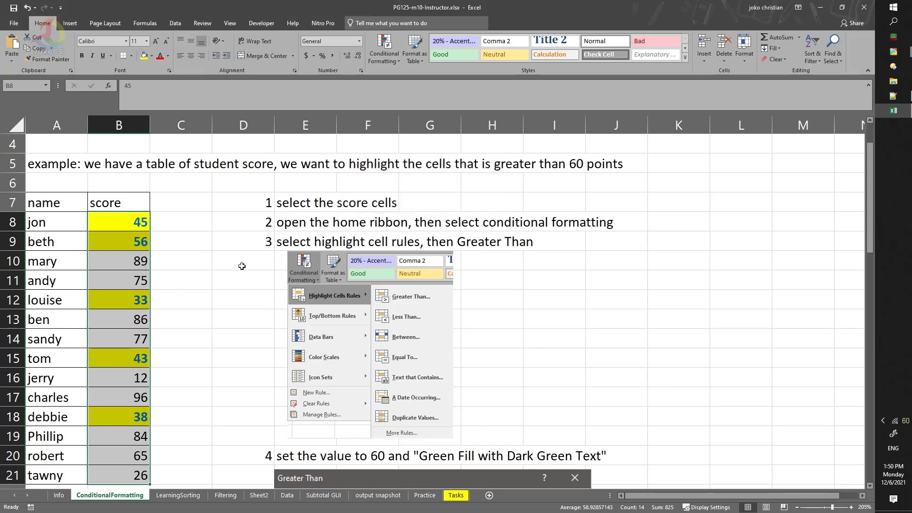
Step: Change the score in B21 to 75 to duplicate the one in B11, and compare the formatting of both cells
{"action": "left_click", "coordinate": [209, 293]}
{"action": "scroll", "coordinate": [183, 326], "scroll_direction": "down", "scroll_amount": 1}
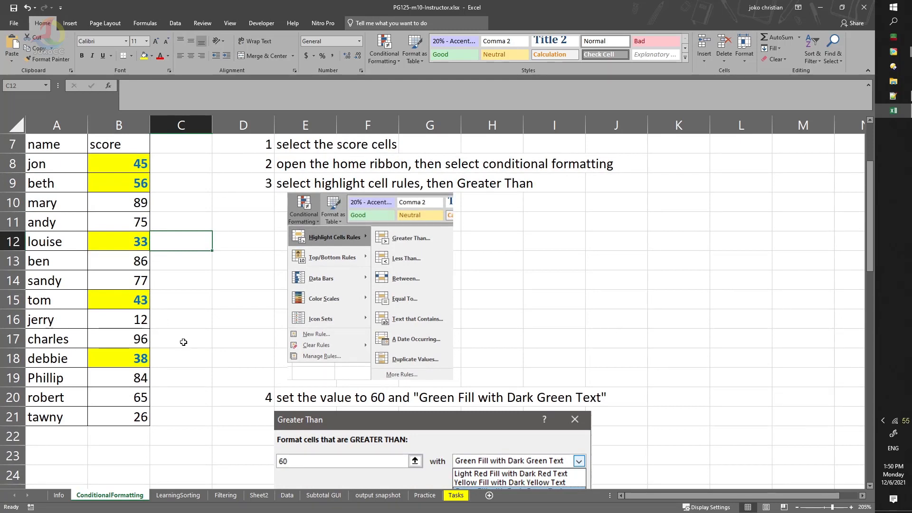
{"action": "left_click", "coordinate": [105, 417]}
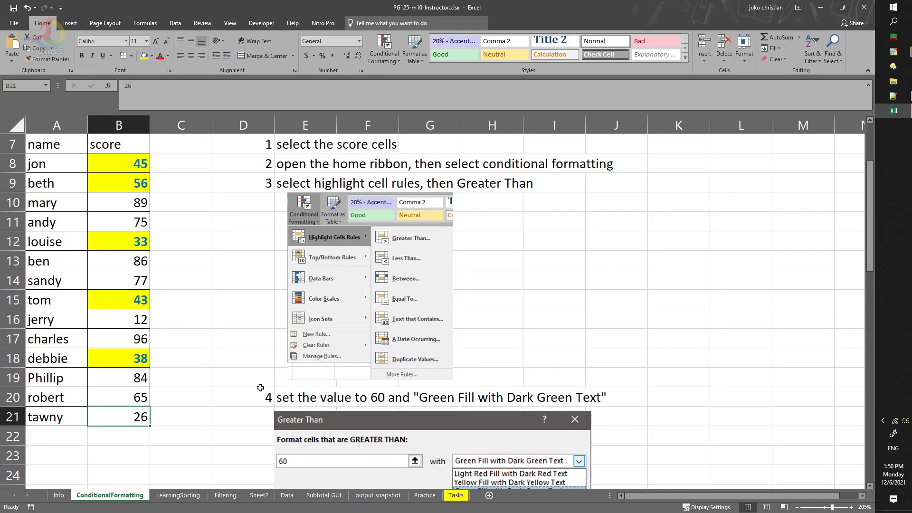
{"action": "type", "text": "75"}
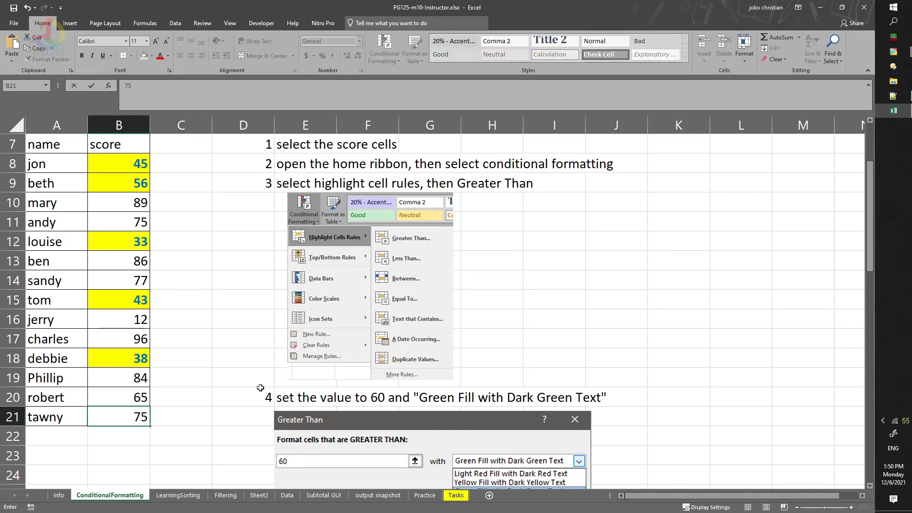
{"action": "key", "text": "Return"}
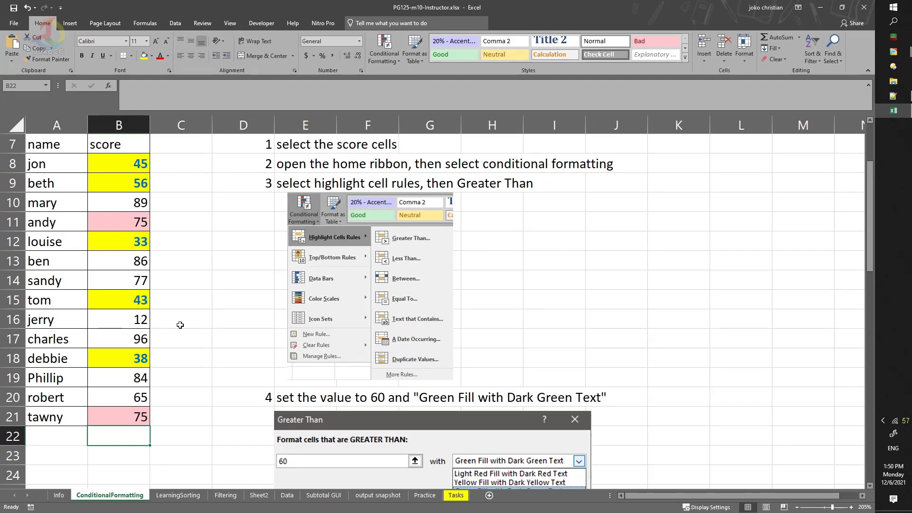
{"action": "left_click", "coordinate": [127, 224]}
{"action": "left_click", "coordinate": [117, 424]}
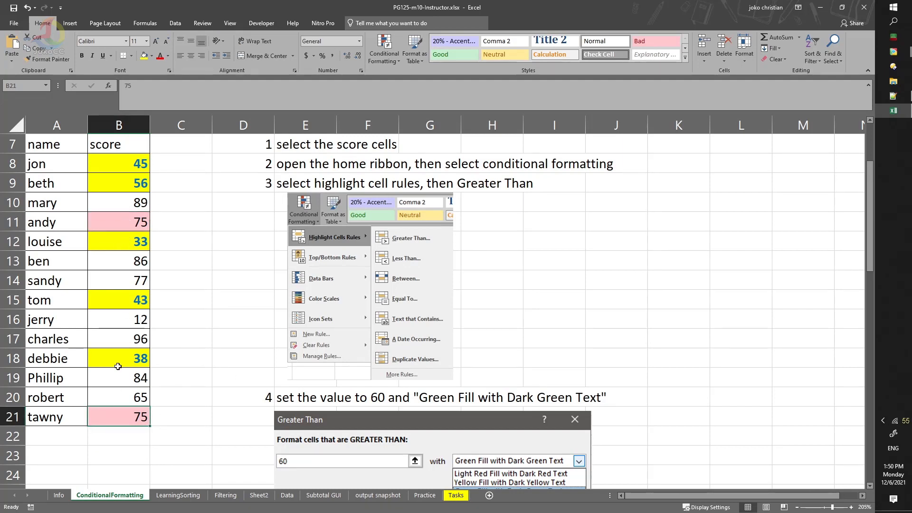
{"action": "left_click", "coordinate": [128, 226]}
{"action": "left_click", "coordinate": [133, 418]}
{"action": "left_click", "coordinate": [137, 218]}
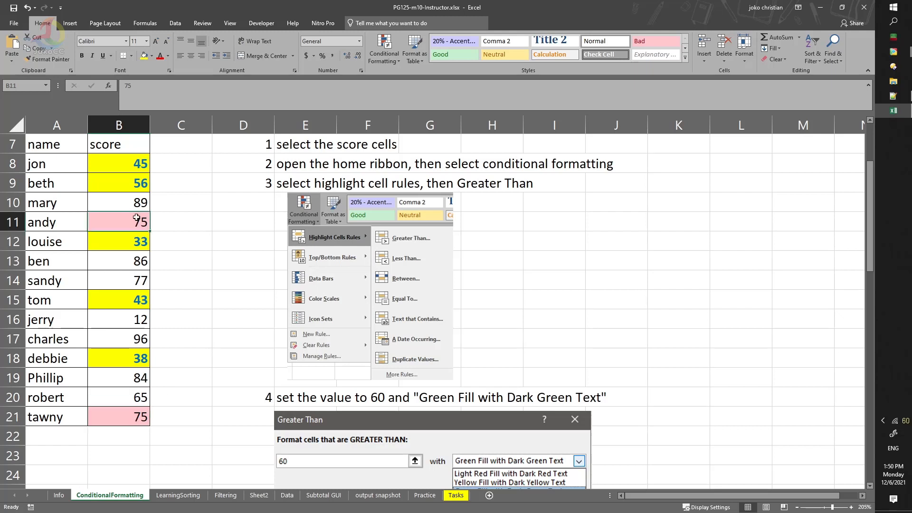
{"action": "left_click", "coordinate": [128, 423]}
Step: Clear the conditional formatting rules from the scores in B8:B21
{"action": "left_click_drag", "start_coordinate": [145, 158], "coordinate": [143, 421]}
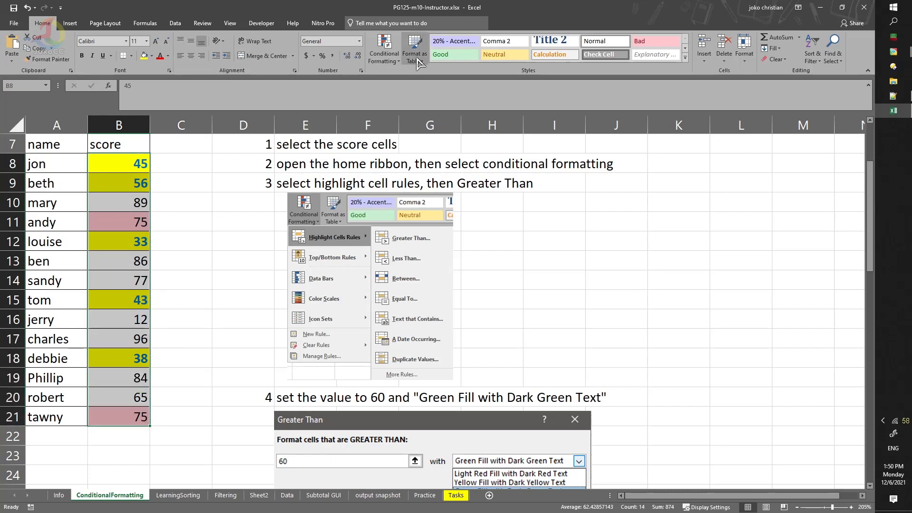
{"action": "left_click", "coordinate": [396, 61]}
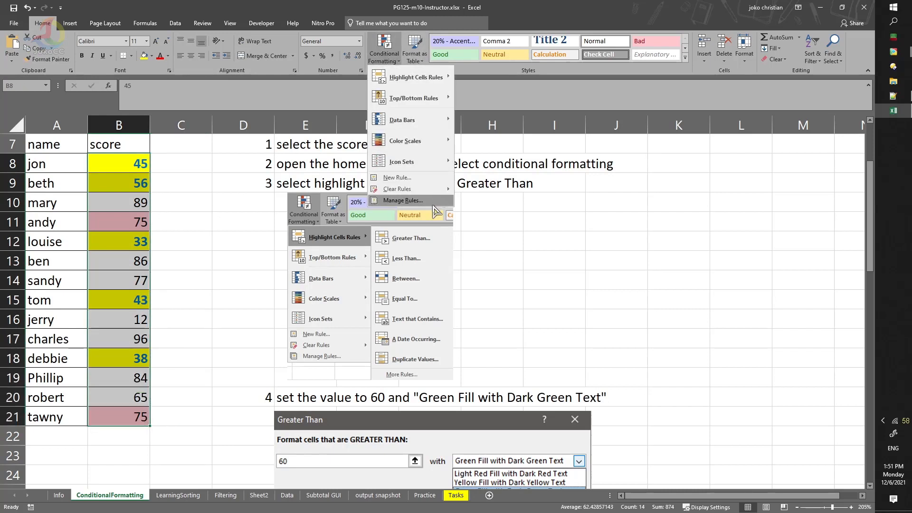
{"action": "mouse_move", "coordinate": [436, 192]}
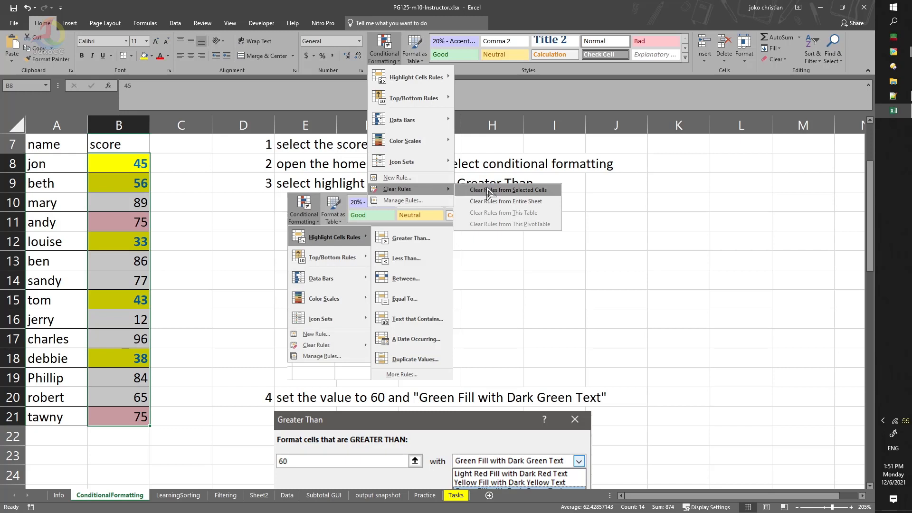
{"action": "left_click", "coordinate": [517, 193]}
Step: Add a Bottom 10% rule with Red Text to the scores in B8:B21
{"action": "left_click", "coordinate": [388, 56]}
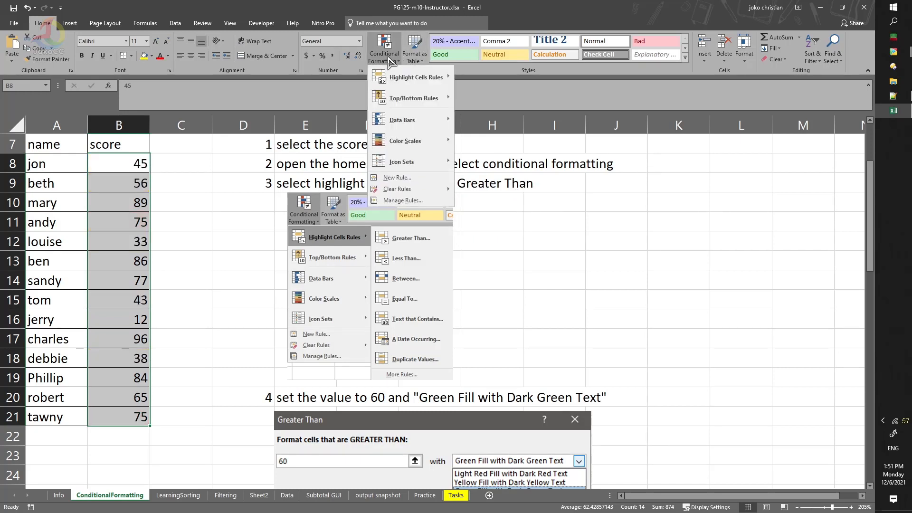
{"action": "mouse_move", "coordinate": [422, 101]}
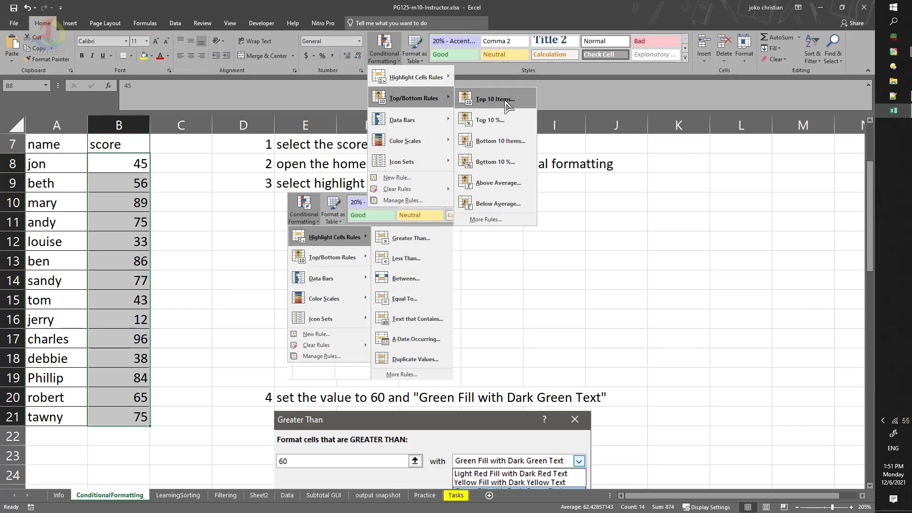
{"action": "left_click", "coordinate": [512, 169]}
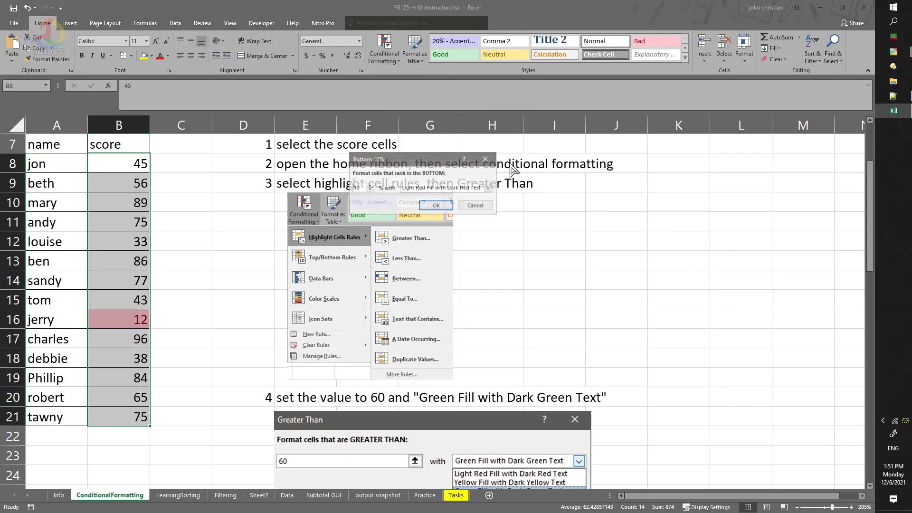
{"action": "left_click", "coordinate": [487, 188]}
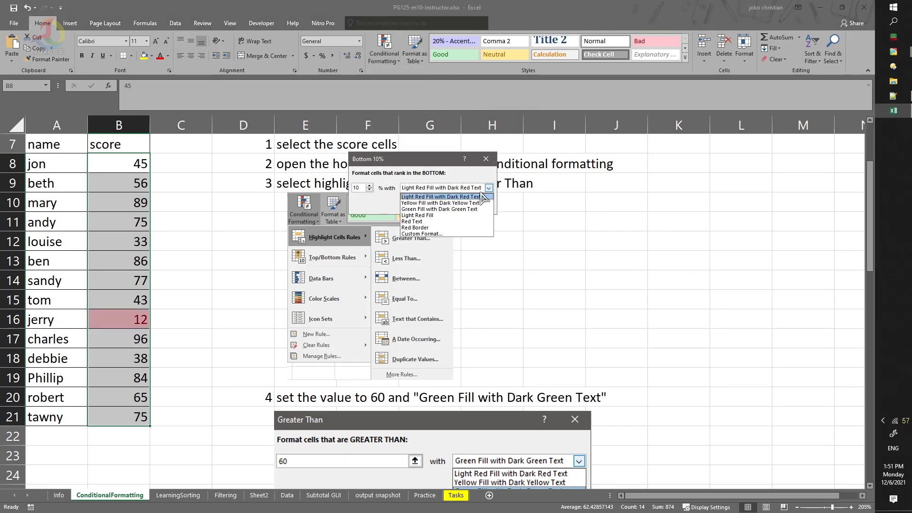
{"action": "left_click", "coordinate": [445, 221]}
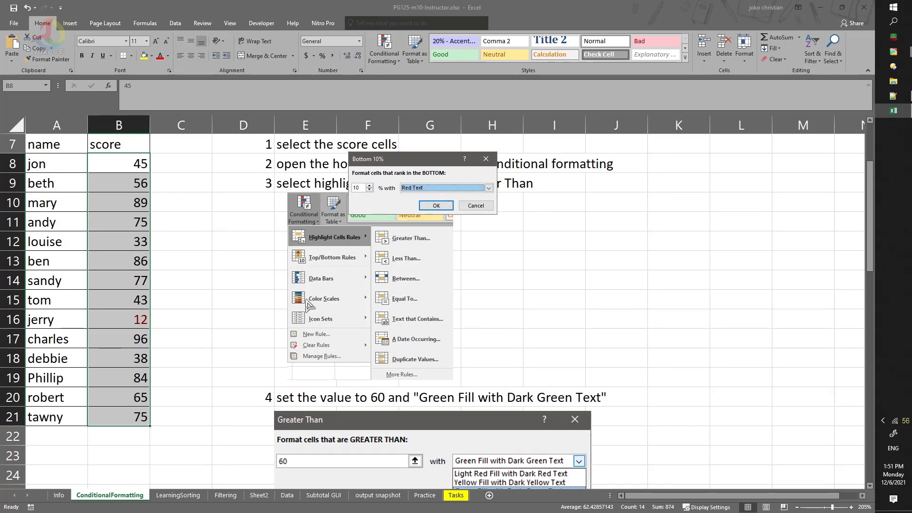
{"action": "left_click", "coordinate": [434, 205]}
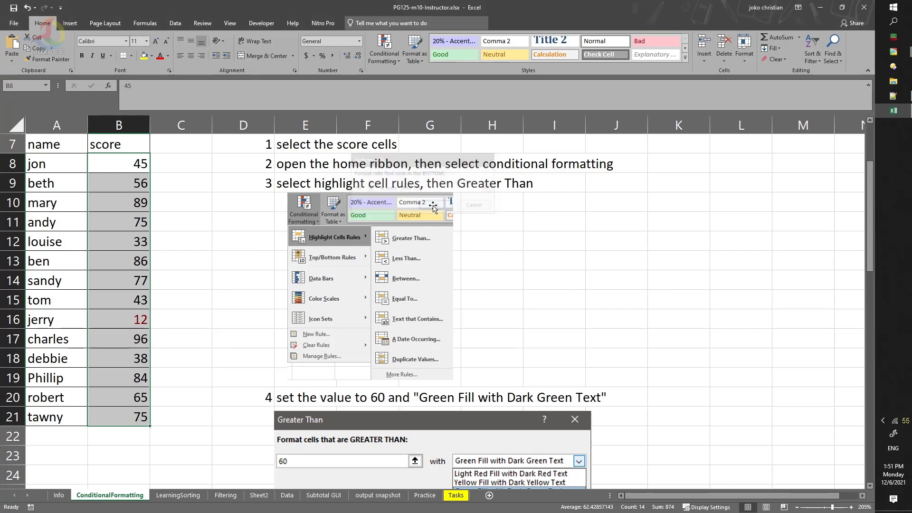
{"action": "left_click", "coordinate": [200, 283]}
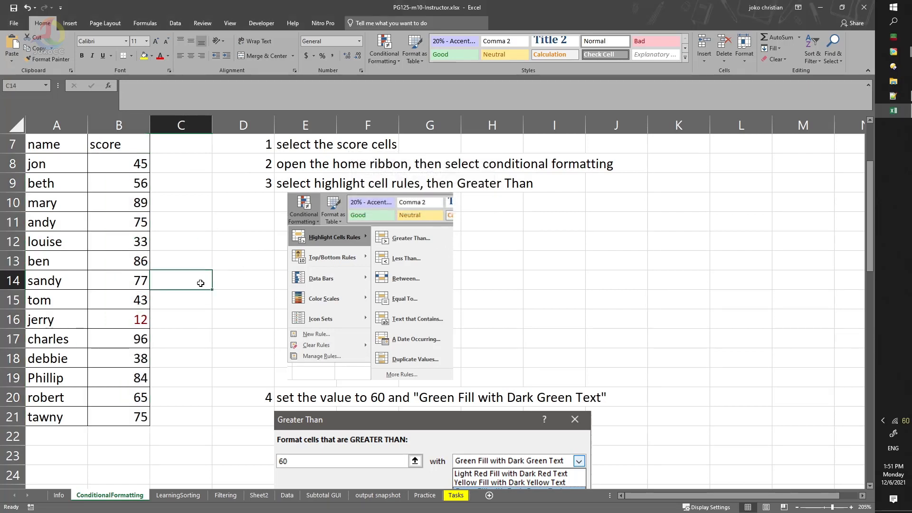
{"action": "left_click", "coordinate": [218, 372]}
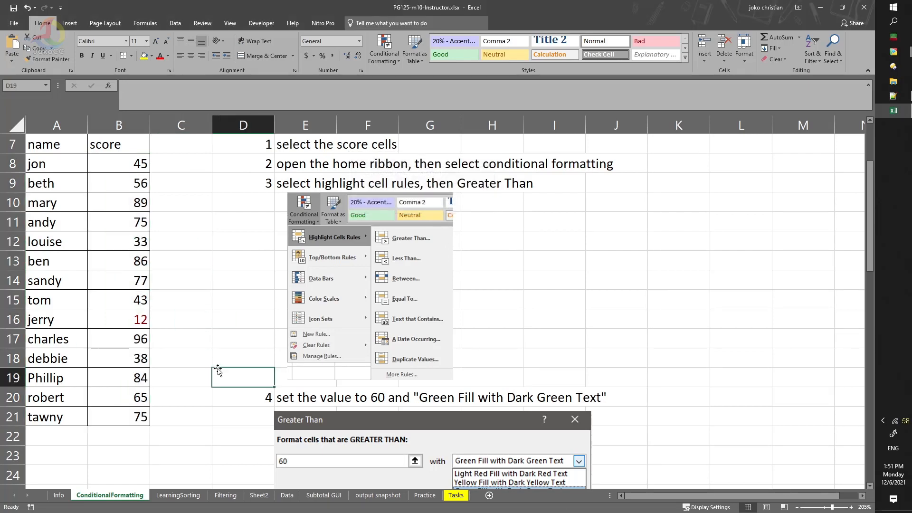
Step: Check the scores in B16 and B10, and change the score in B8 to 999945 to test the Bottom 10% rule
{"action": "left_click", "coordinate": [136, 323]}
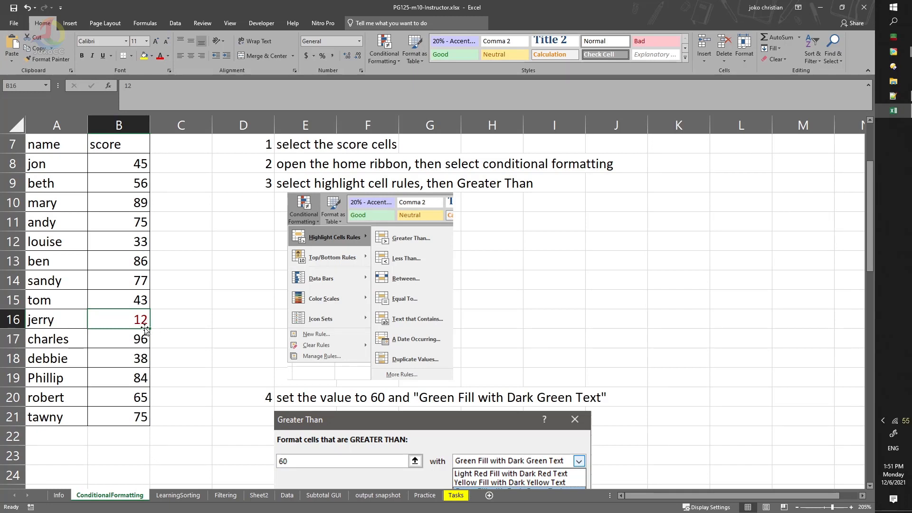
{"action": "left_click", "coordinate": [142, 203]}
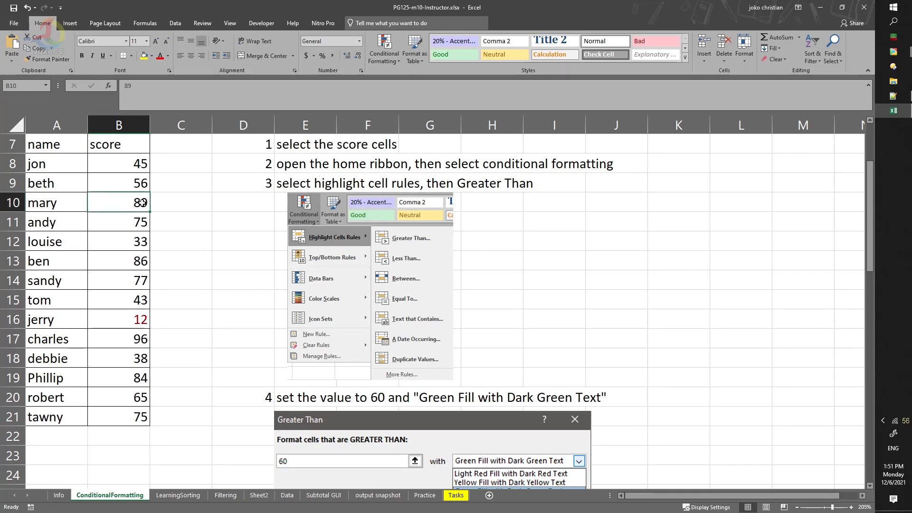
{"action": "double_click", "coordinate": [134, 162]}
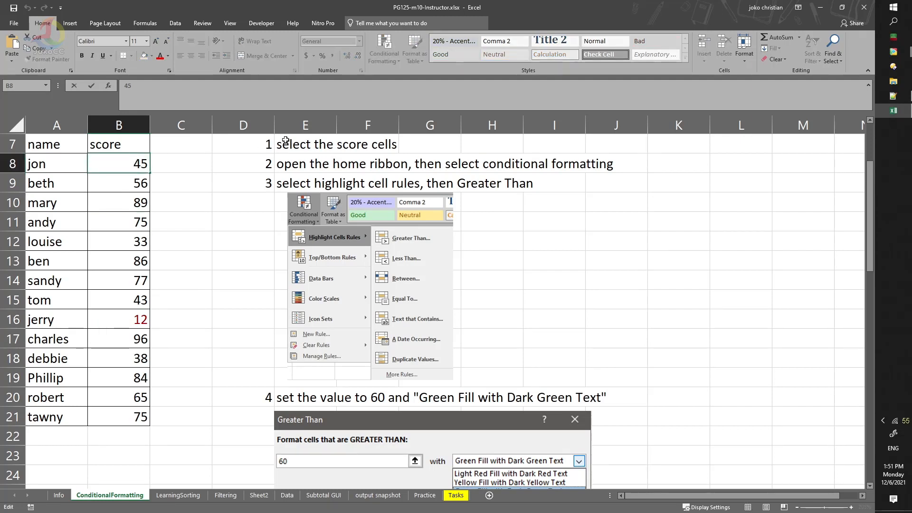
{"action": "type", "text": "9999"}
{"action": "key", "text": "Return"}
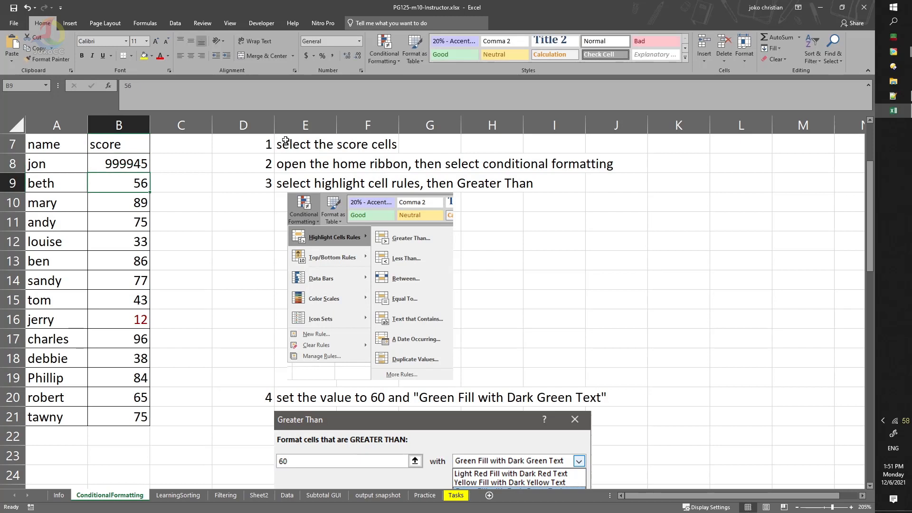
Step: Set the score in B8 to 0.00045 and compare its formatting with that of B16
{"action": "left_click", "coordinate": [214, 260]}
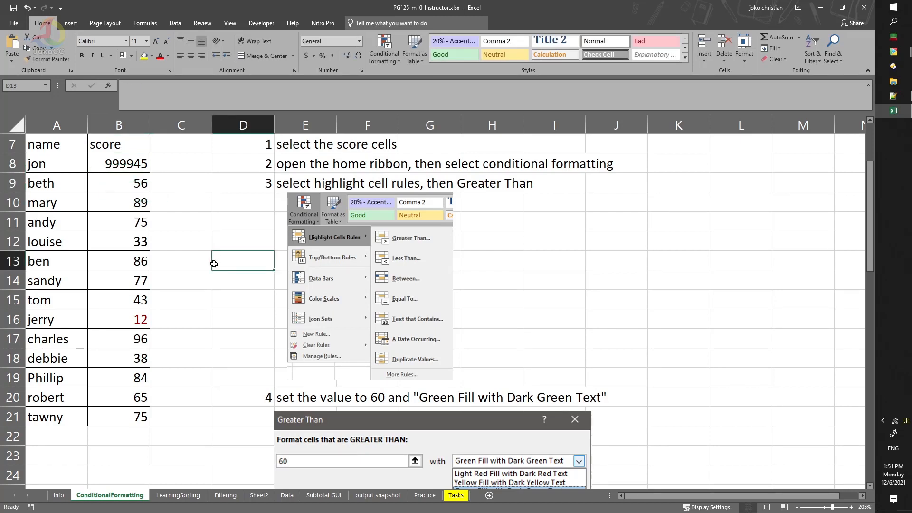
{"action": "left_click", "coordinate": [137, 187]}
{"action": "double_click", "coordinate": [135, 166]}
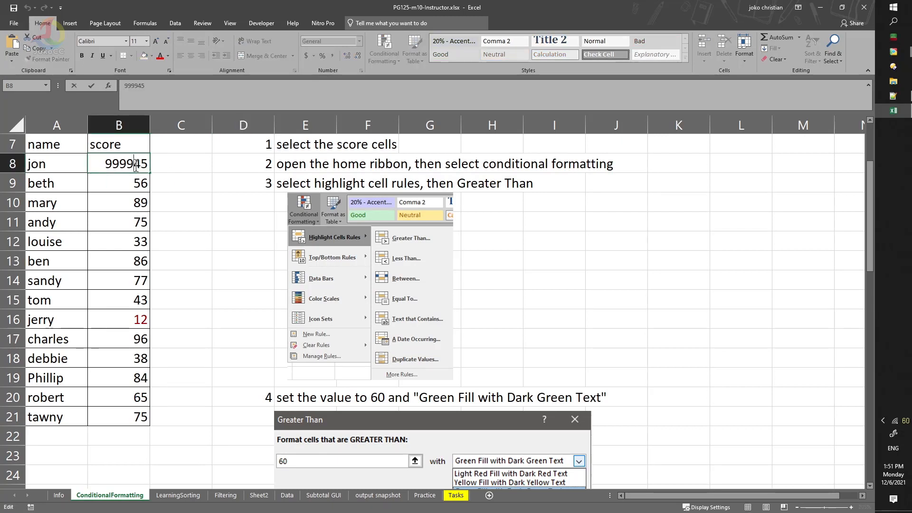
{"action": "left_click_drag", "start_coordinate": [134, 166], "coordinate": [51, 169]}
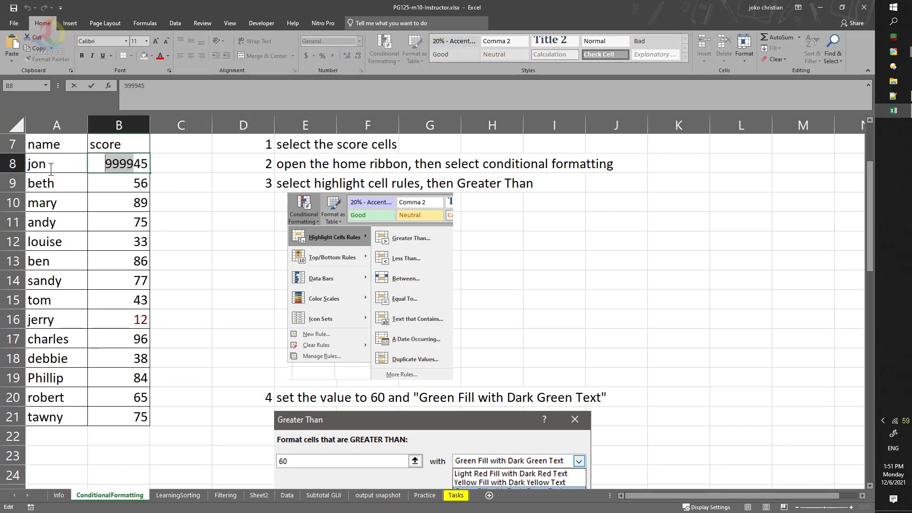
{"action": "type", "text": "0.000"}
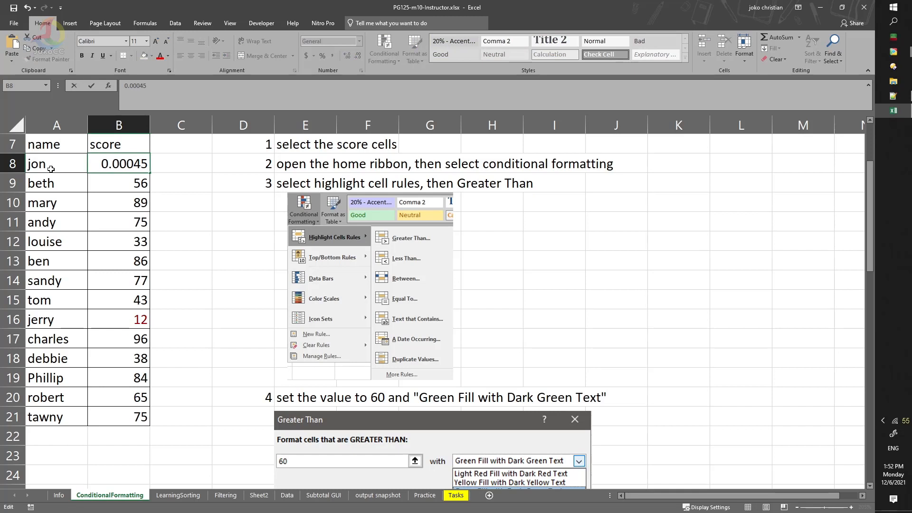
{"action": "key", "text": "Return"}
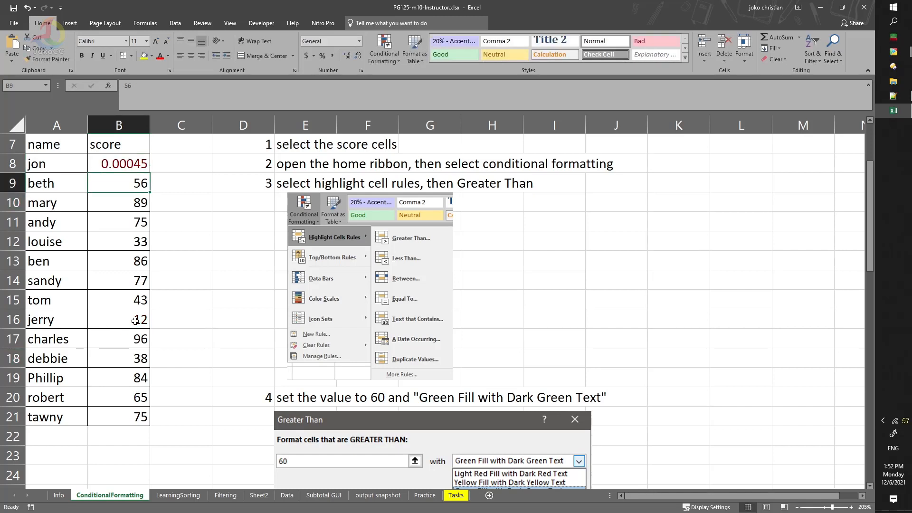
{"action": "left_click", "coordinate": [177, 316]}
{"action": "left_click", "coordinate": [142, 320]}
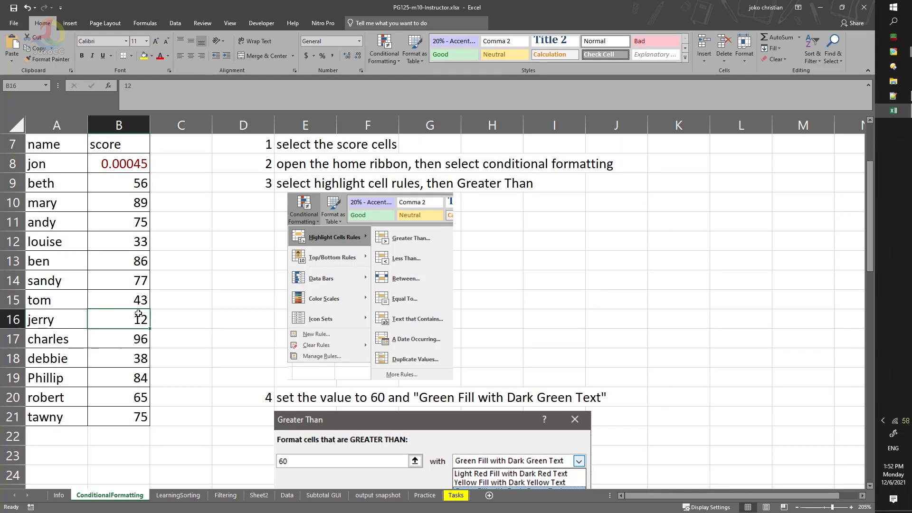
{"action": "left_click", "coordinate": [113, 163]}
Step: Remove the Bottom 10% rule by clearing the rules from the selected scores B8:B21
{"action": "left_click_drag", "start_coordinate": [116, 164], "coordinate": [126, 417]}
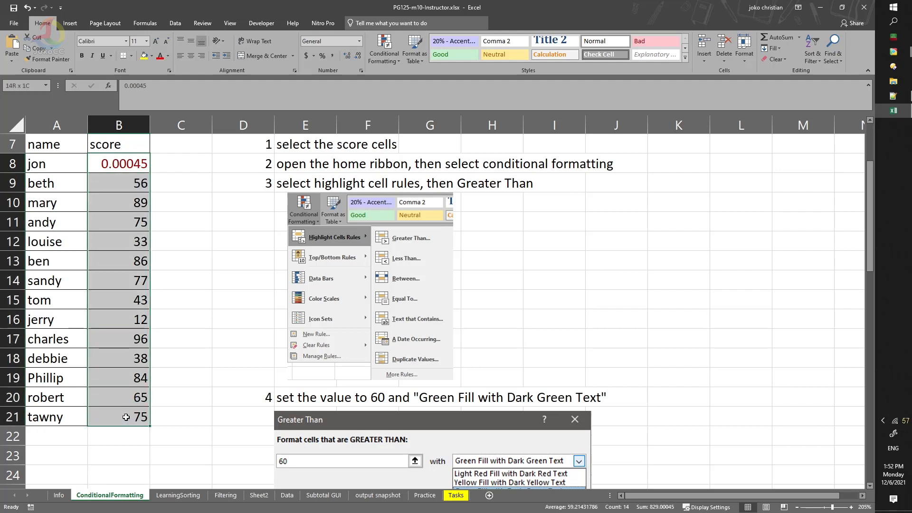
{"action": "left_click", "coordinate": [385, 56]}
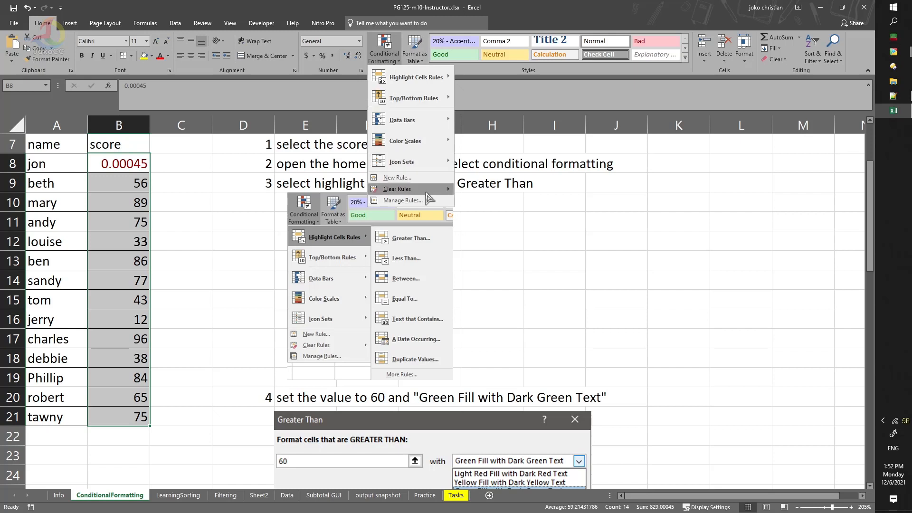
{"action": "mouse_move", "coordinate": [408, 188]}
{"action": "left_click", "coordinate": [494, 188]}
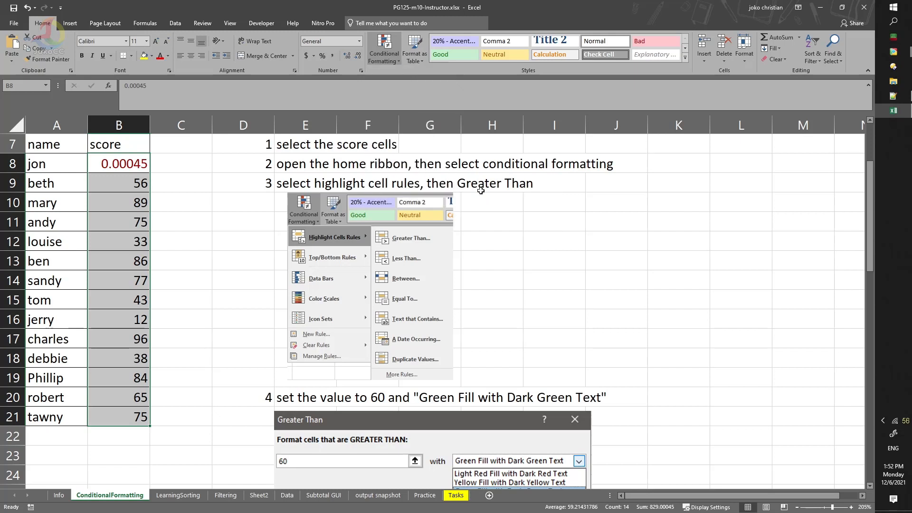
Step: Apply blue gradient-fill data bars to the scores in B8:B21
{"action": "left_click", "coordinate": [385, 53]}
{"action": "mouse_move", "coordinate": [422, 78]}
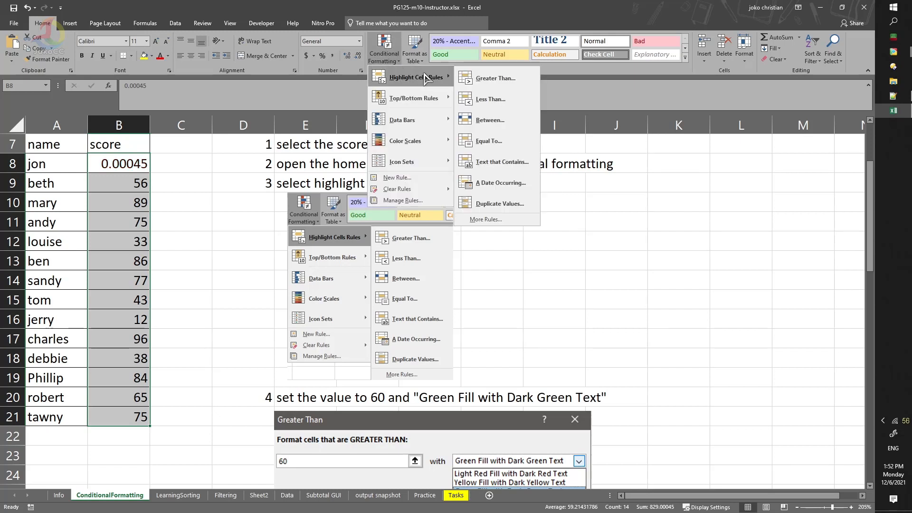
{"action": "mouse_move", "coordinate": [433, 129]}
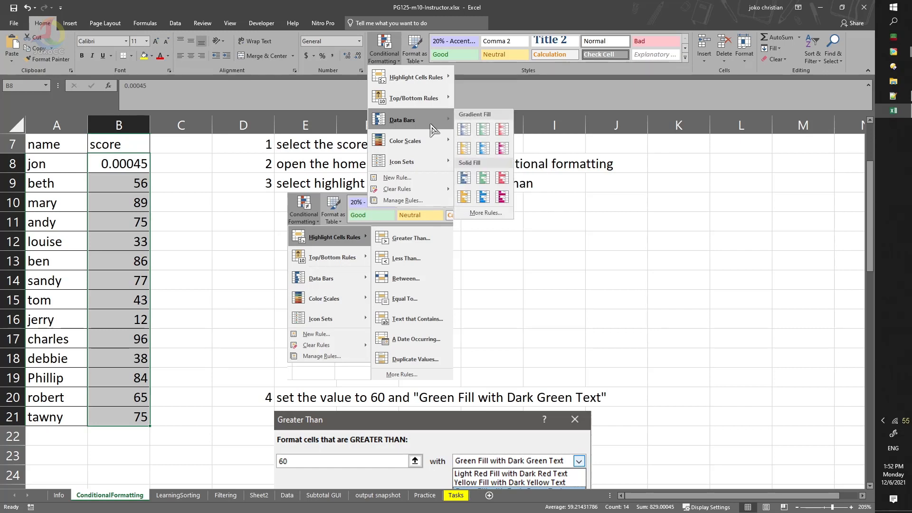
{"action": "left_click", "coordinate": [465, 131]}
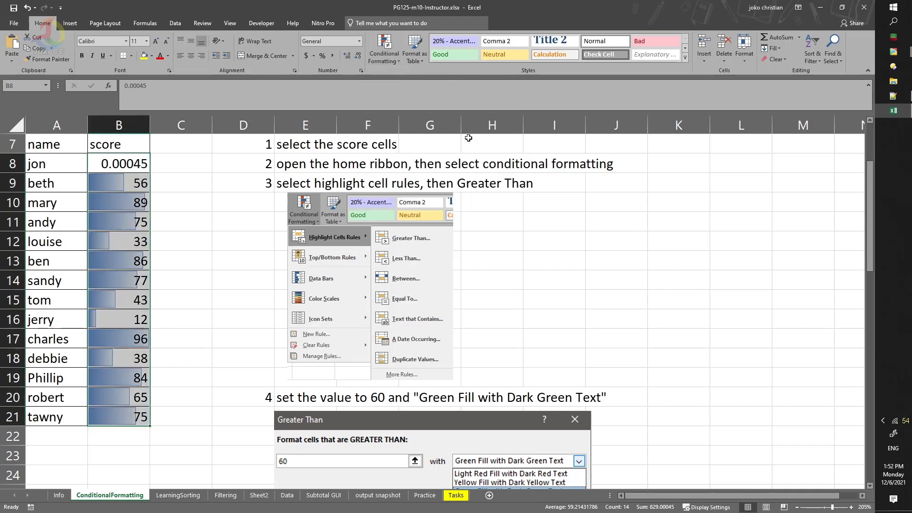
Step: Compare the data bar lengths in B10, B11 and B17 with their scores
{"action": "left_click", "coordinate": [188, 307]}
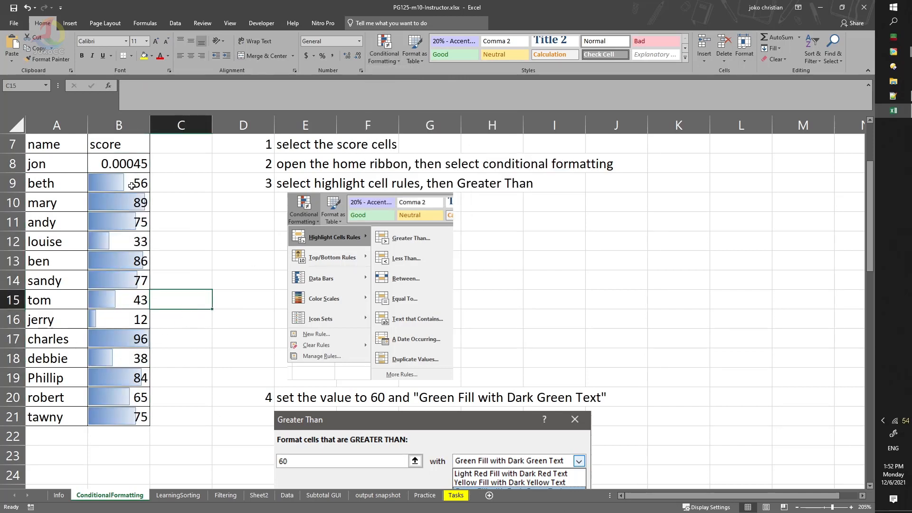
{"action": "left_click", "coordinate": [127, 370]}
{"action": "left_click", "coordinate": [136, 343]}
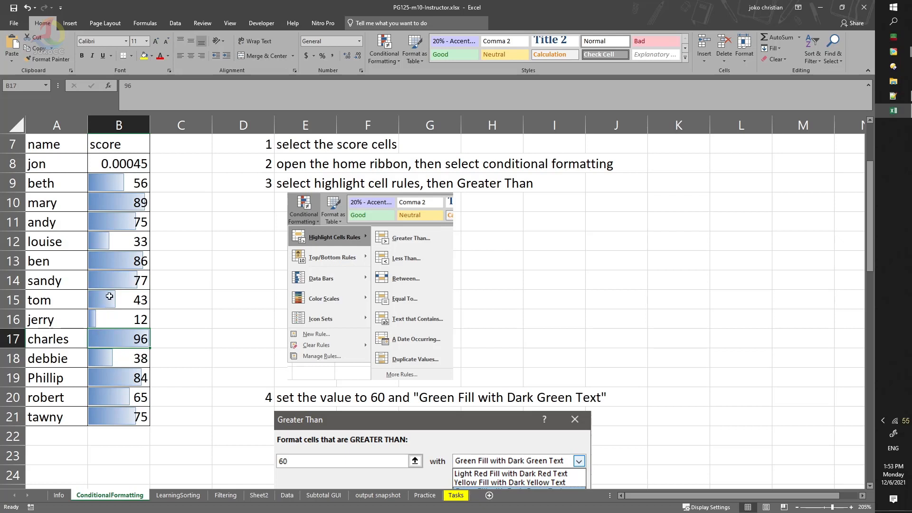
{"action": "left_click", "coordinate": [76, 205]}
{"action": "left_click", "coordinate": [90, 203]}
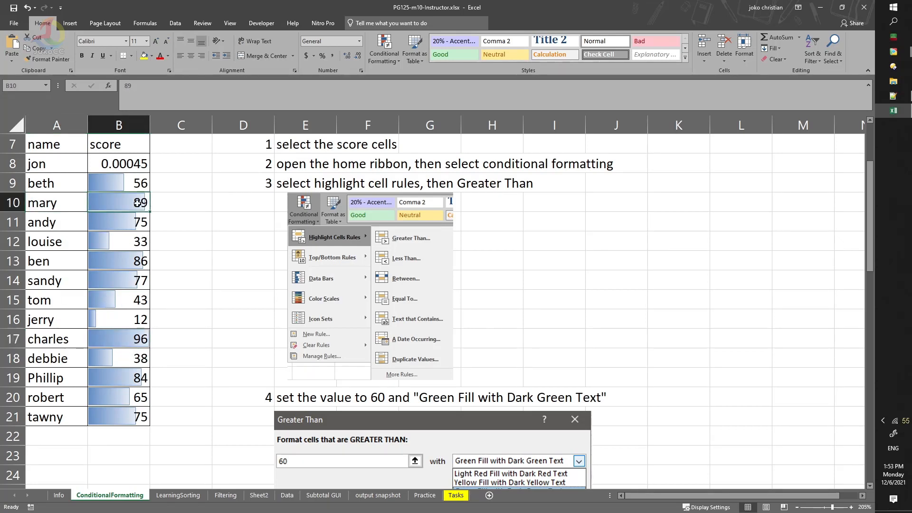
{"action": "left_click", "coordinate": [122, 342]}
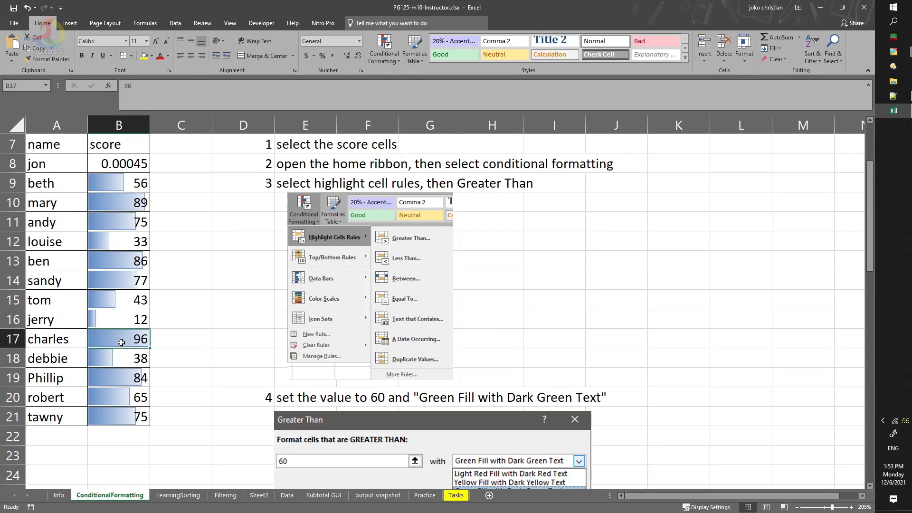
{"action": "left_click", "coordinate": [147, 213]}
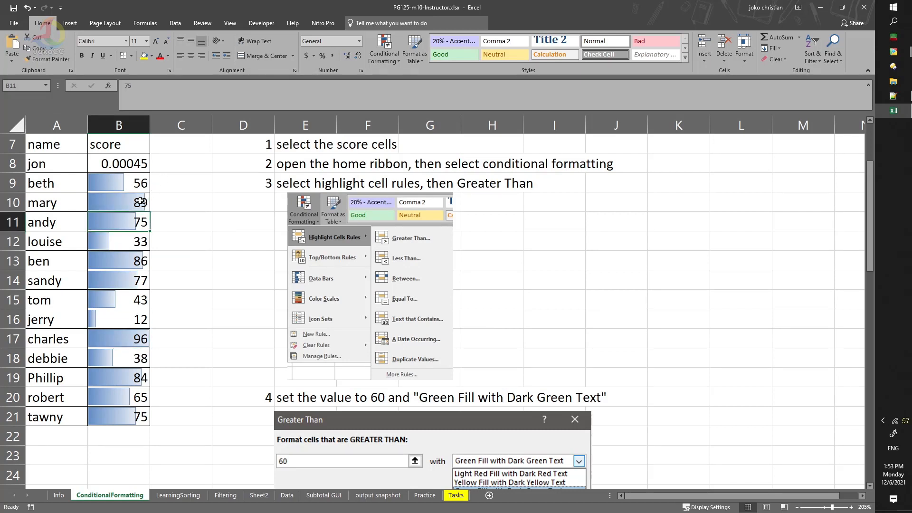
{"action": "left_click", "coordinate": [141, 202]}
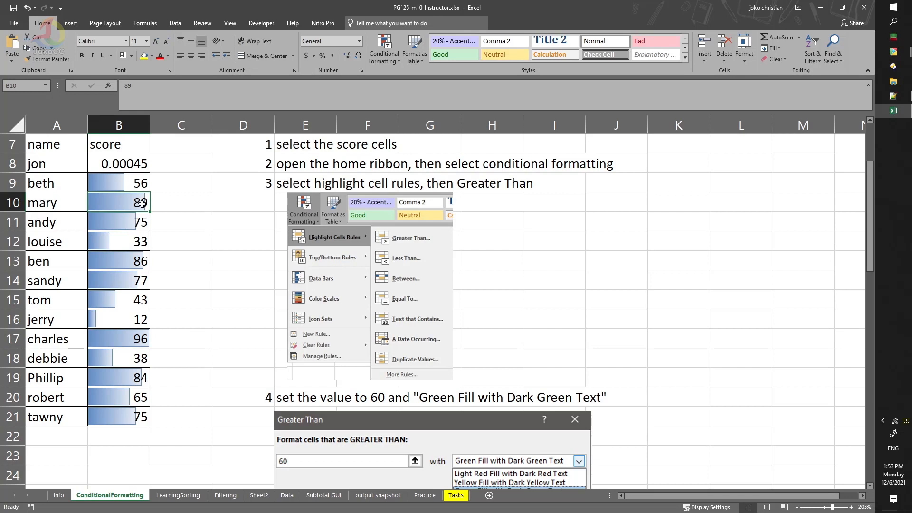
Step: Enter the formula =89/96 in C10 to compare the score in B10 with the highest score
{"action": "left_click", "coordinate": [199, 203]}
{"action": "type", "text": "="}
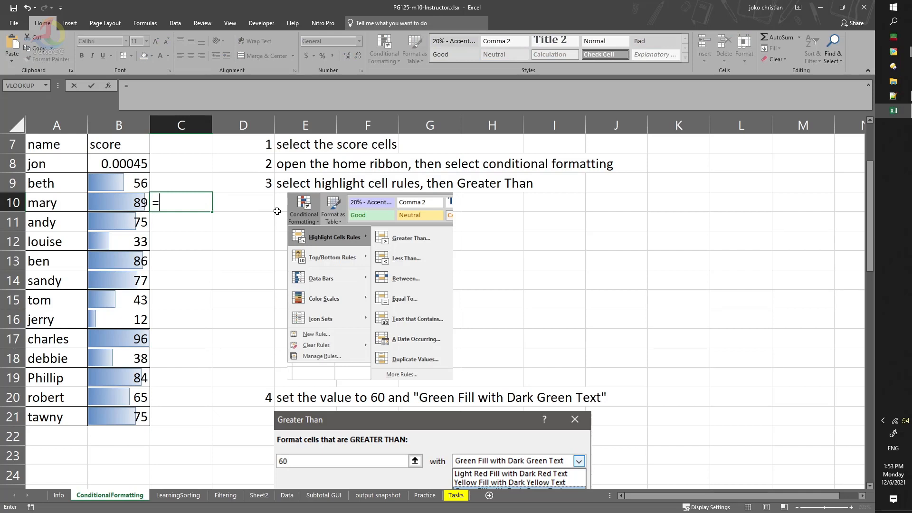
{"action": "type", "text": "89/96"}
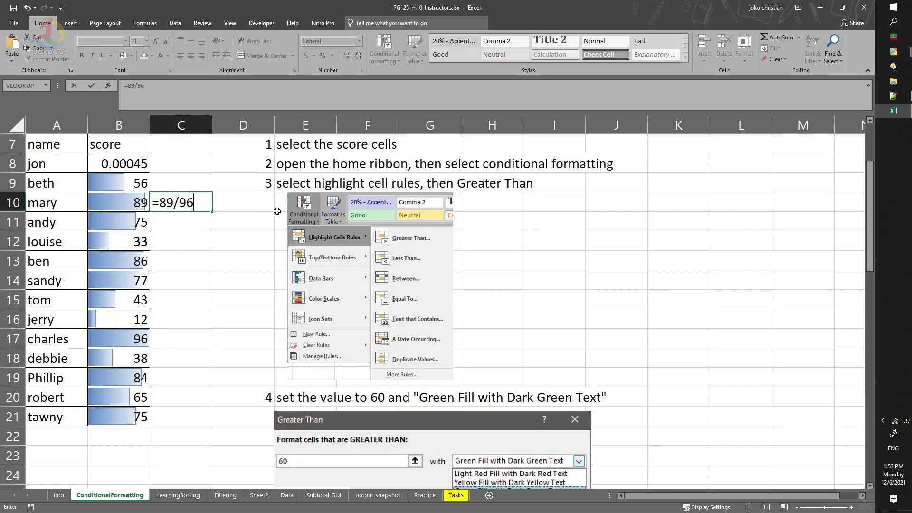
{"action": "key", "text": "Return"}
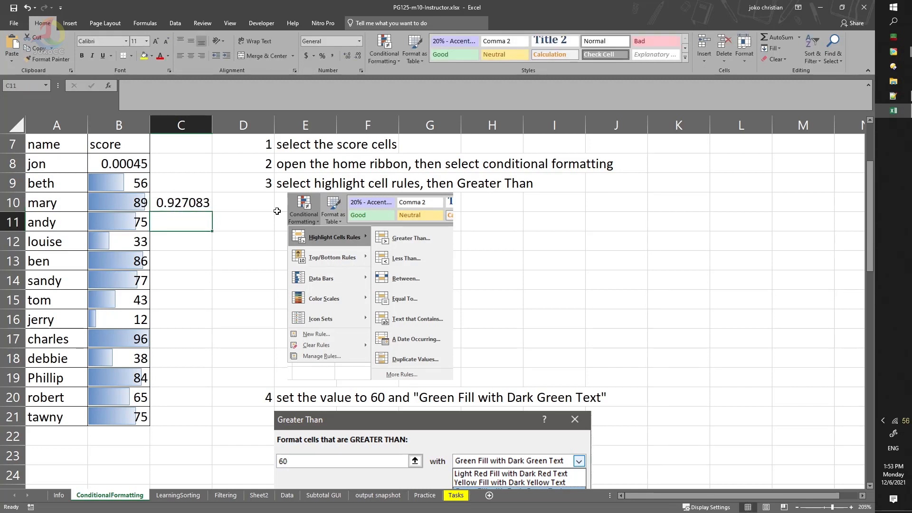
{"action": "left_click", "coordinate": [145, 207]}
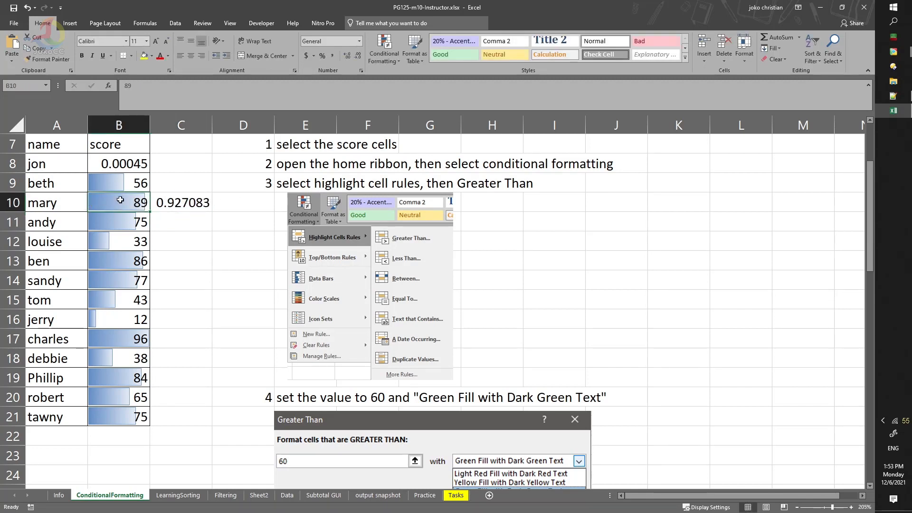
Step: Enter the formula =12/96 in C16 to compare the score in B16 with the highest score
{"action": "left_click", "coordinate": [102, 325]}
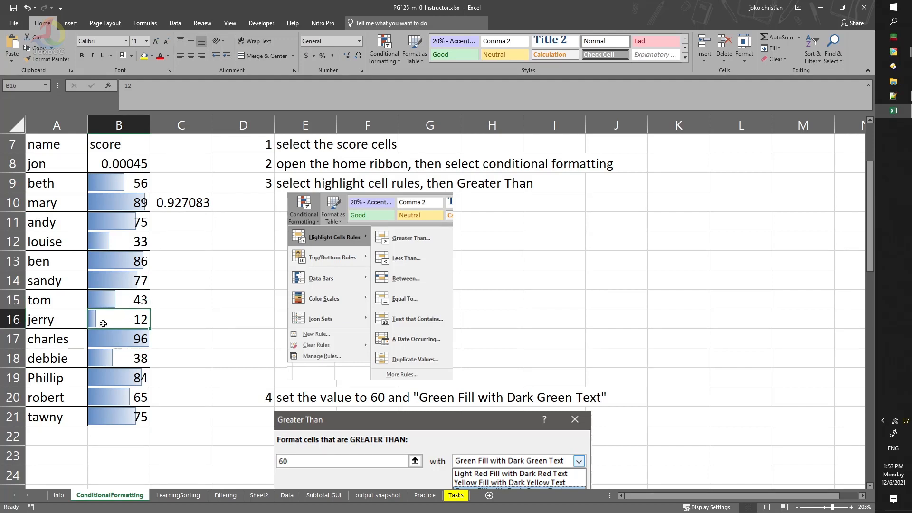
{"action": "left_click", "coordinate": [195, 321]}
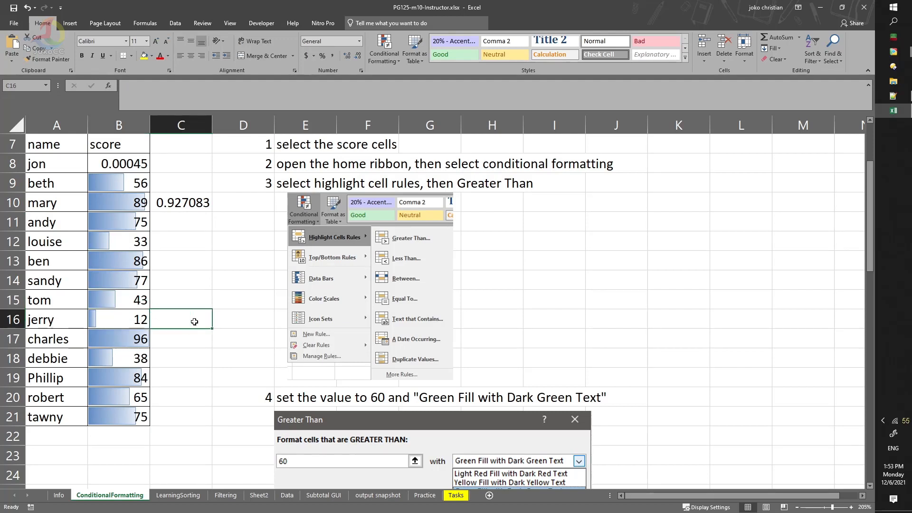
{"action": "type", "text": "=12/"}
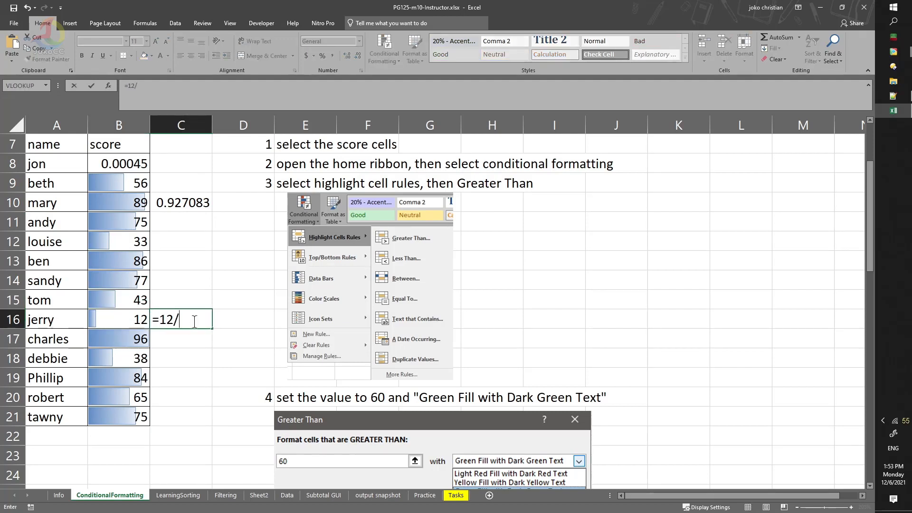
{"action": "type", "text": "97"}
{"action": "key", "text": "BackSpace"}
{"action": "type", "text": "6"}
{"action": "key", "text": "Return"}
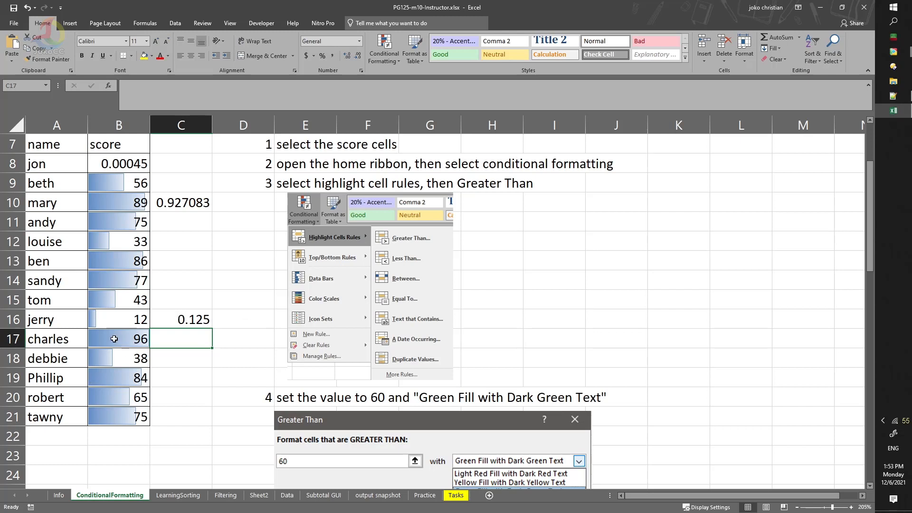
{"action": "left_click", "coordinate": [91, 318]}
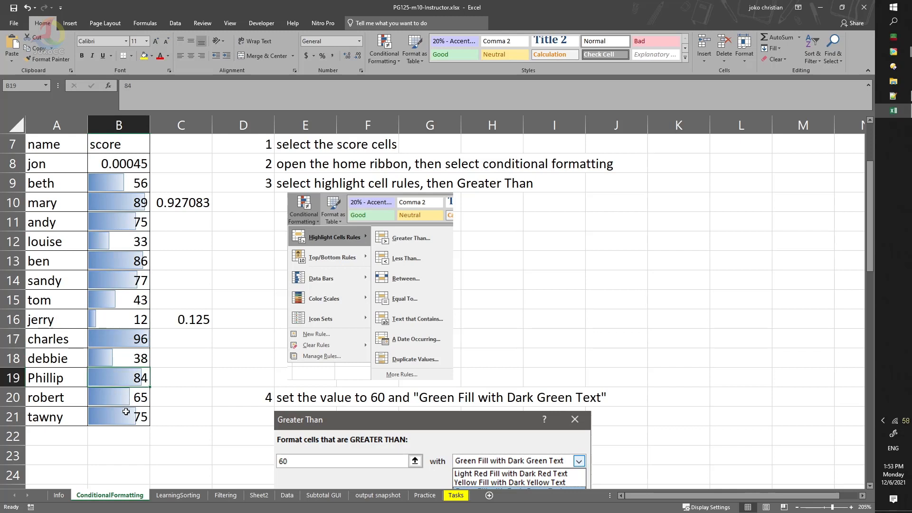
Step: Remove the data bars by clearing the rules from the selected scores B8:B21
{"action": "left_click_drag", "start_coordinate": [125, 413], "coordinate": [106, 162]}
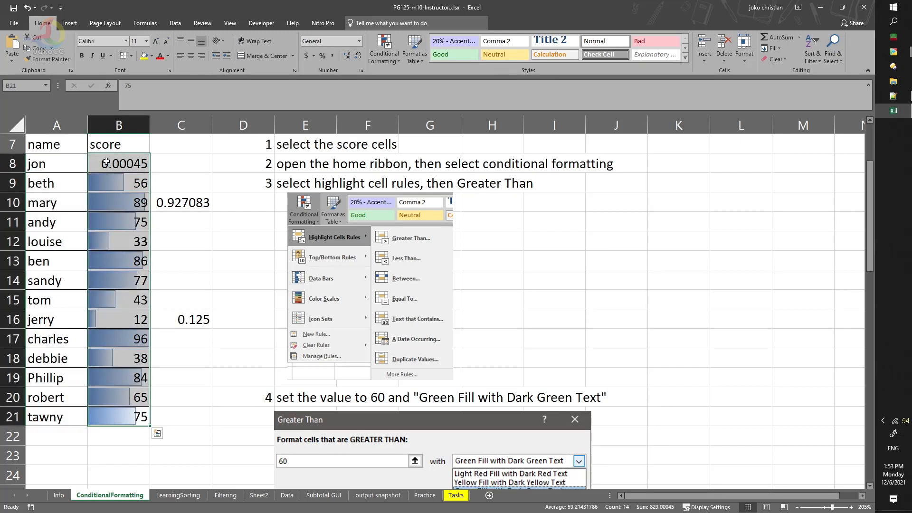
{"action": "left_click", "coordinate": [384, 49]}
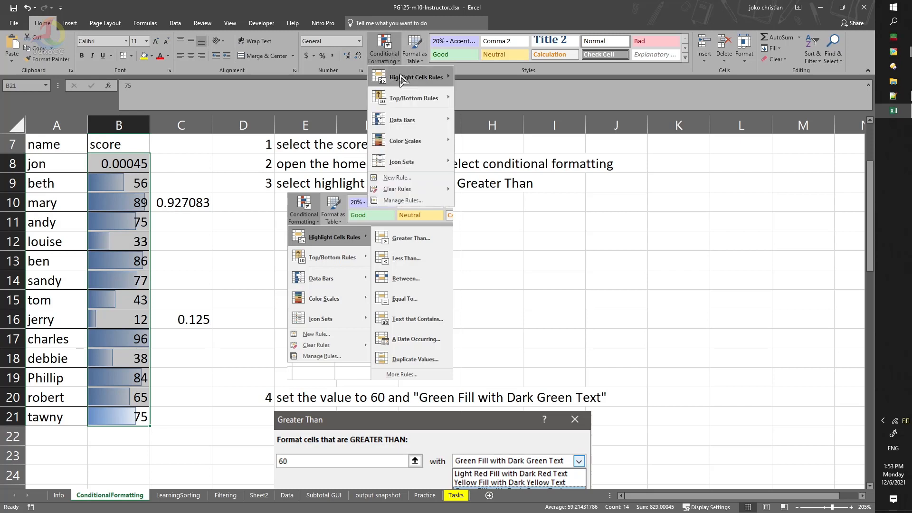
{"action": "mouse_move", "coordinate": [422, 124]}
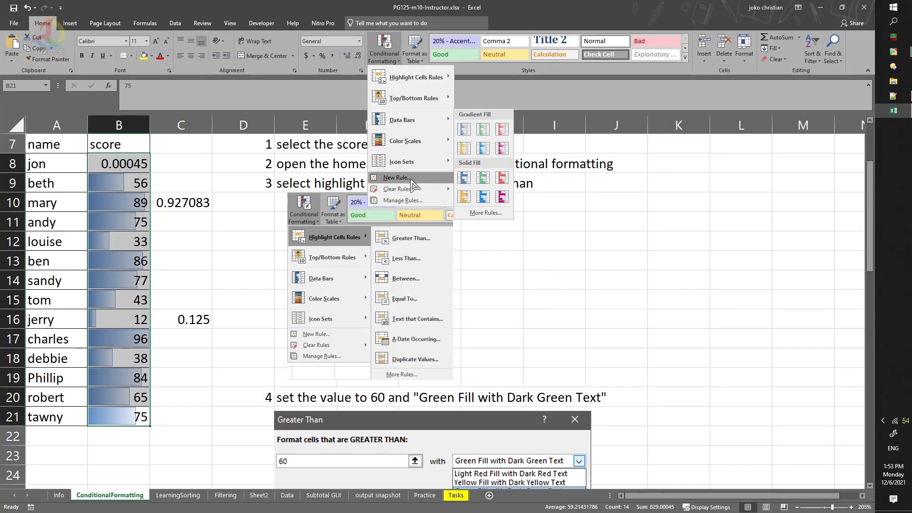
{"action": "mouse_move", "coordinate": [427, 188]}
{"action": "left_click", "coordinate": [484, 190]}
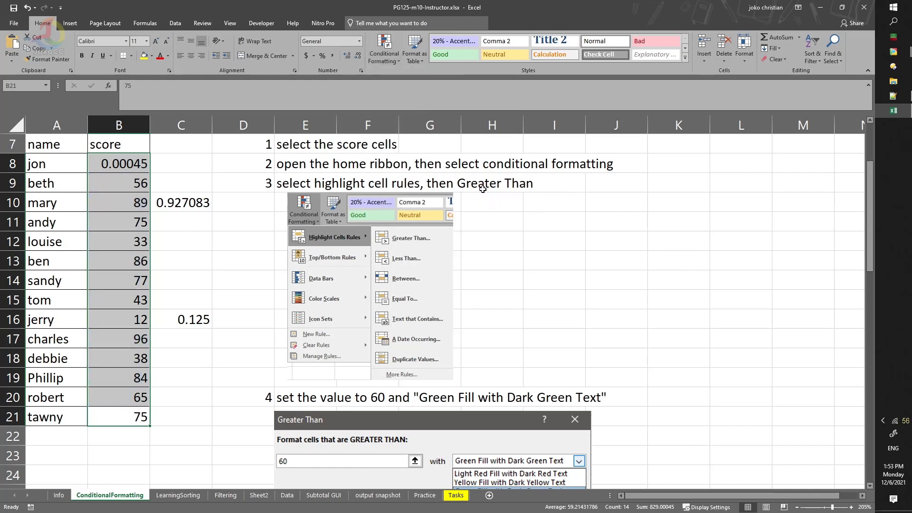
Step: Preview the color scales on the scores and examine the format styles offered for a new color scale rule, without applying one
{"action": "left_click", "coordinate": [389, 47]}
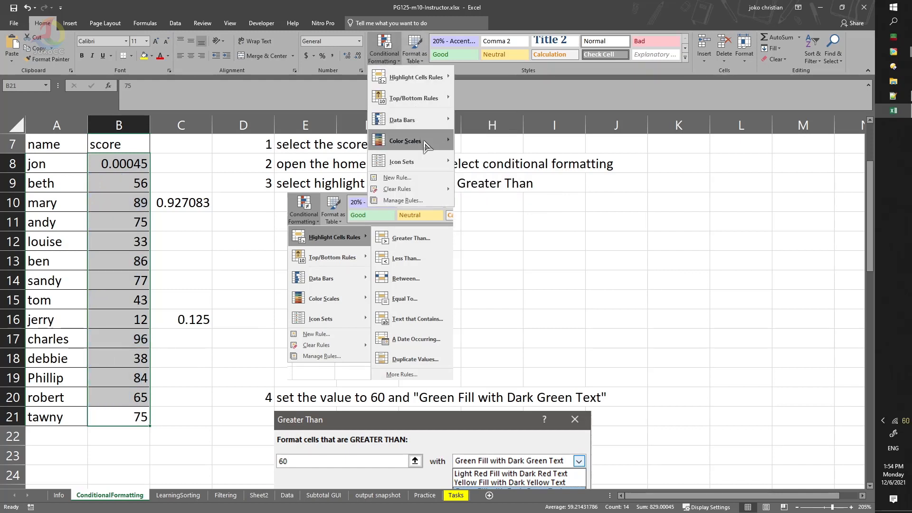
{"action": "mouse_move", "coordinate": [426, 145]}
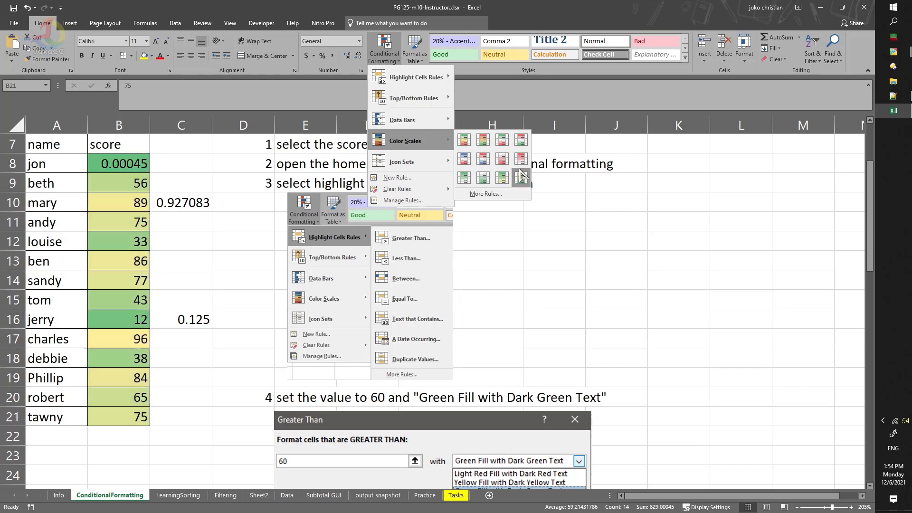
{"action": "left_click", "coordinate": [489, 194]}
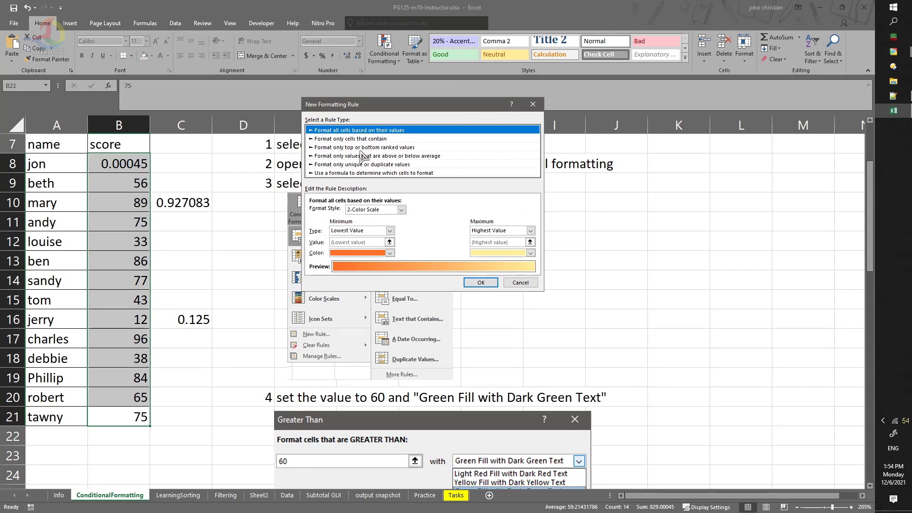
{"action": "left_click", "coordinate": [399, 212]}
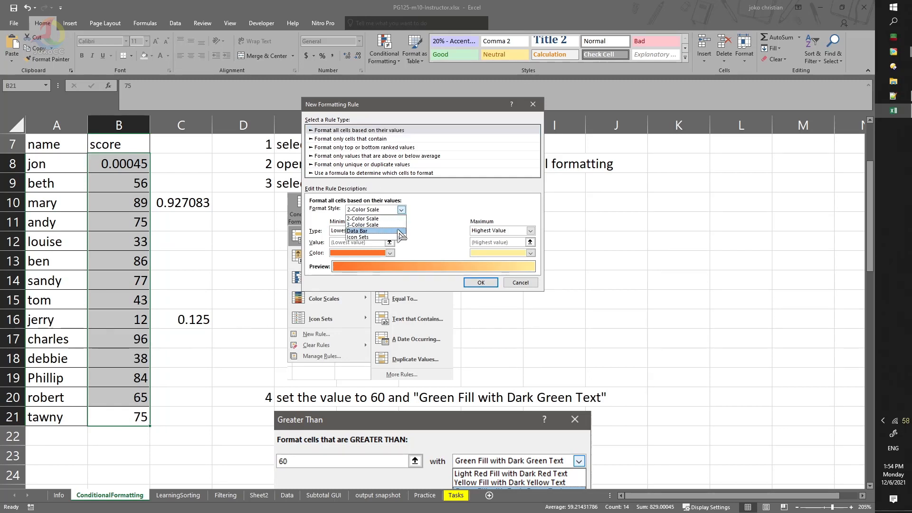
{"action": "left_click", "coordinate": [437, 207]}
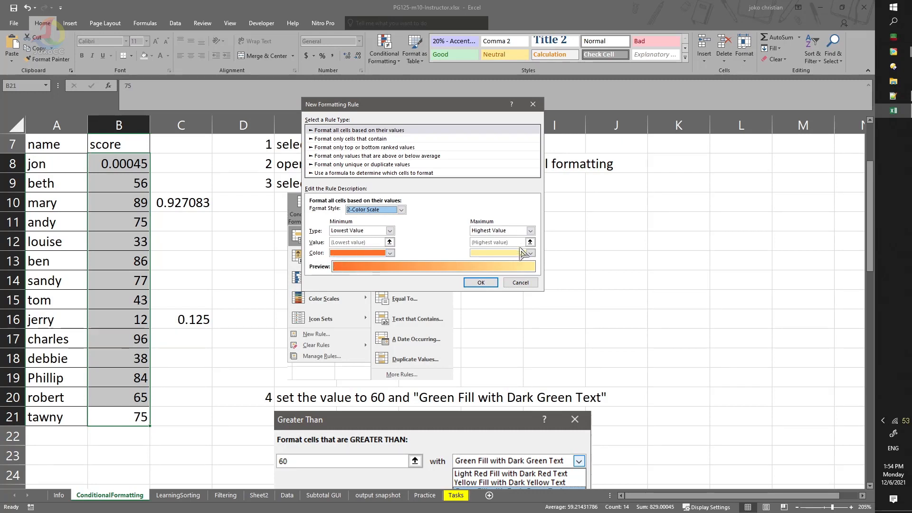
{"action": "left_click", "coordinate": [520, 282]}
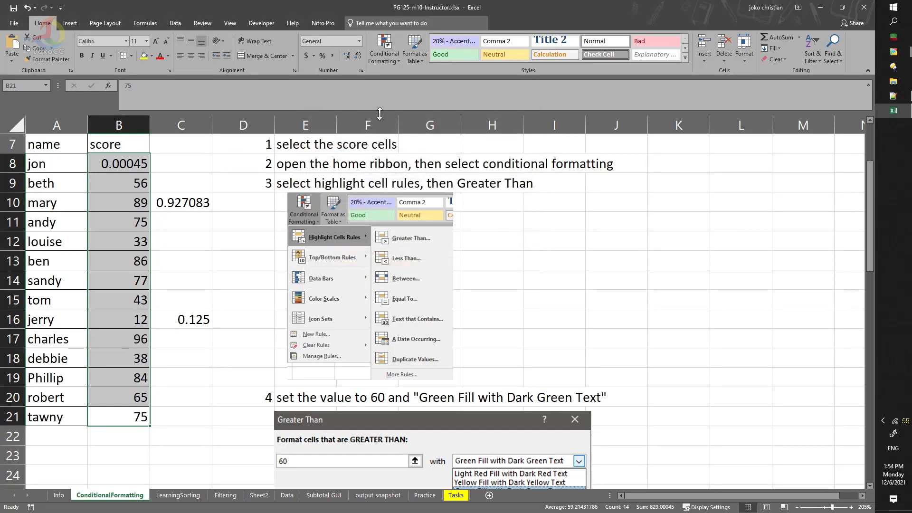
Step: Start a custom three-circle icon set rule for B8:B21, showing the green icon for values >= 60 with type Number
{"action": "left_click", "coordinate": [384, 49]}
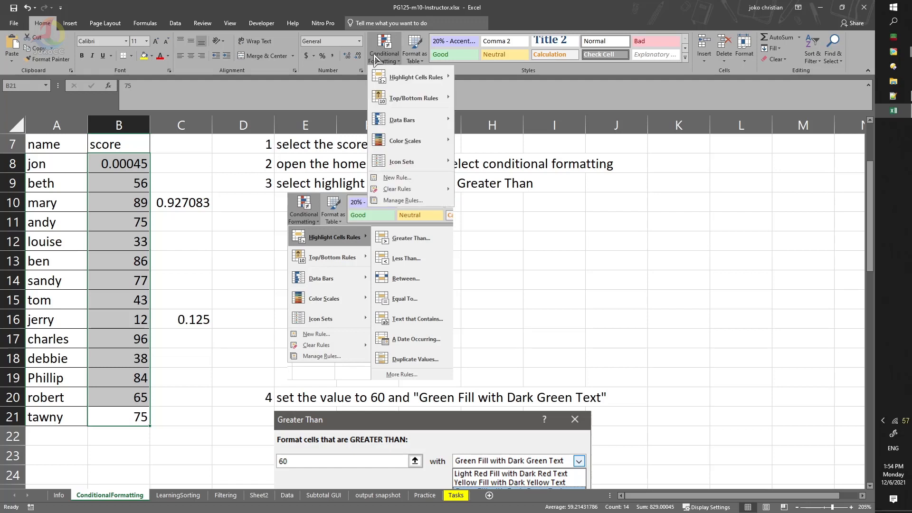
{"action": "mouse_move", "coordinate": [427, 167]}
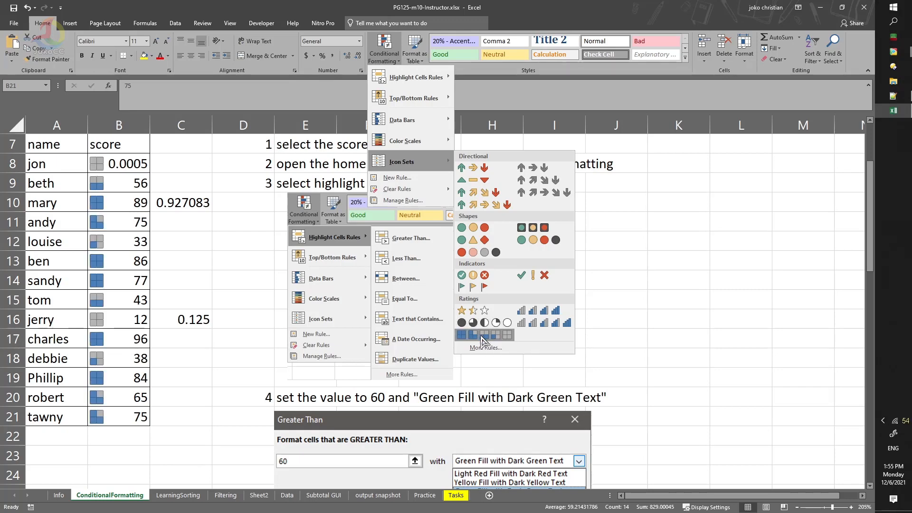
{"action": "left_click", "coordinate": [489, 349]}
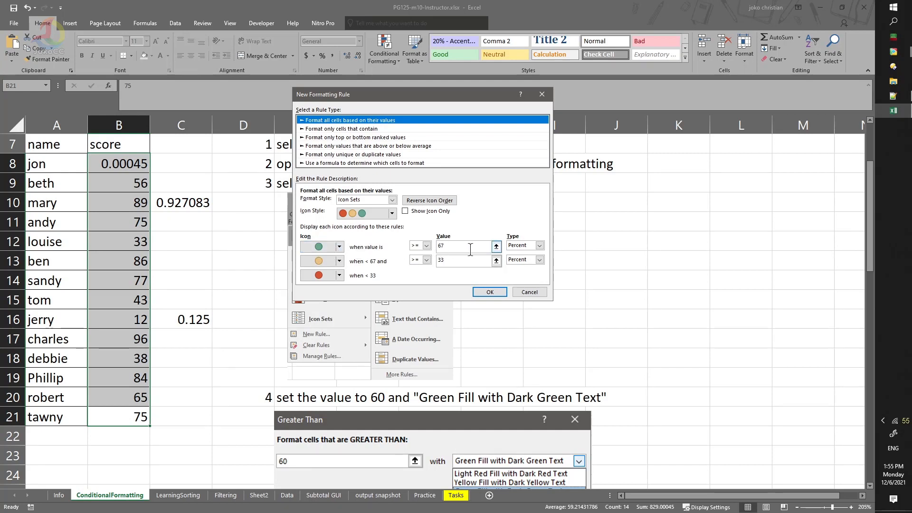
{"action": "left_click", "coordinate": [447, 246]}
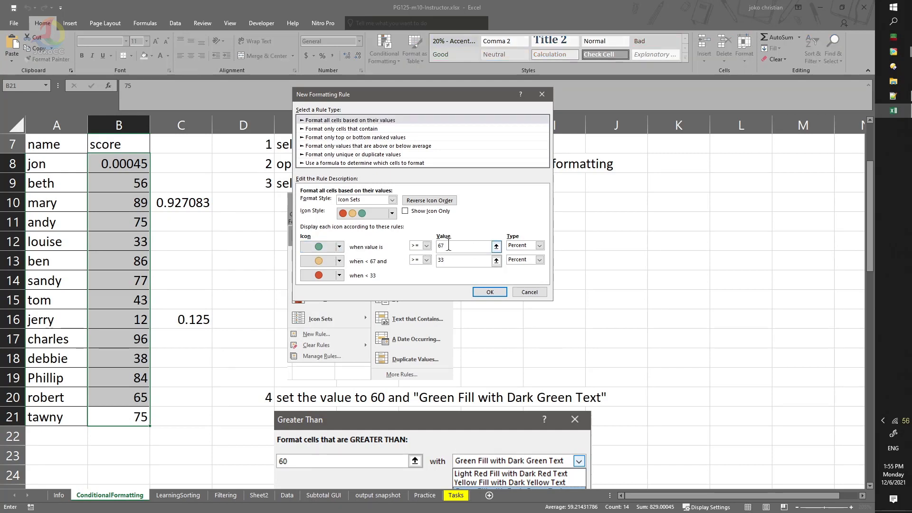
{"action": "key", "text": "BackSpace"}
{"action": "type", "text": "0"}
{"action": "left_click", "coordinate": [540, 245]}
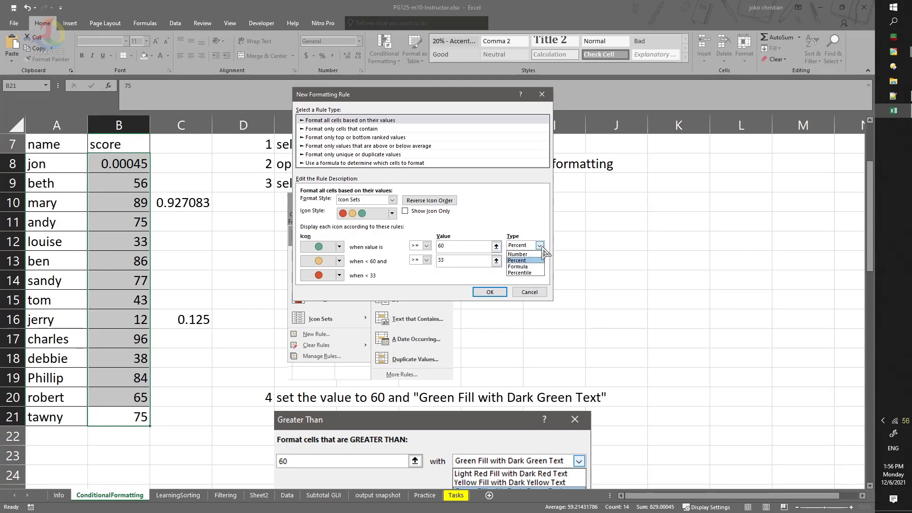
{"action": "left_click", "coordinate": [532, 255]}
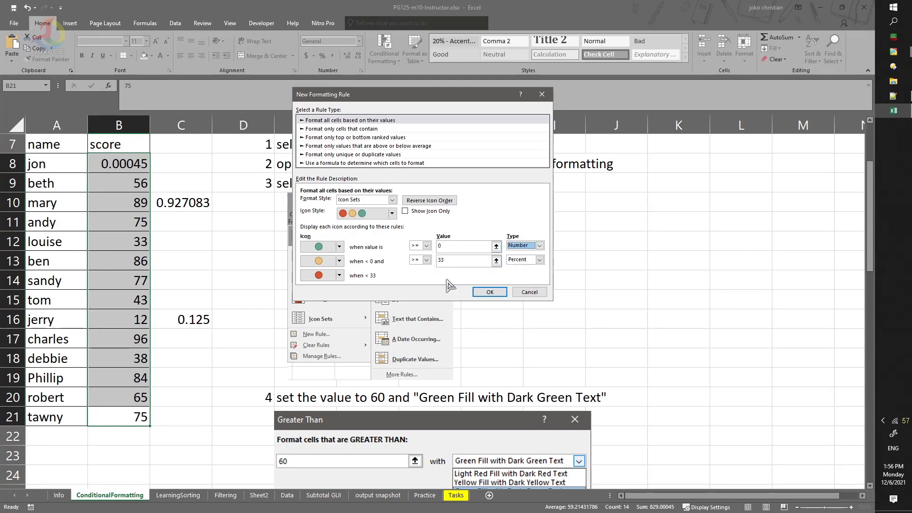
{"action": "left_click", "coordinate": [458, 245]}
{"action": "key", "text": "BackSpace"}
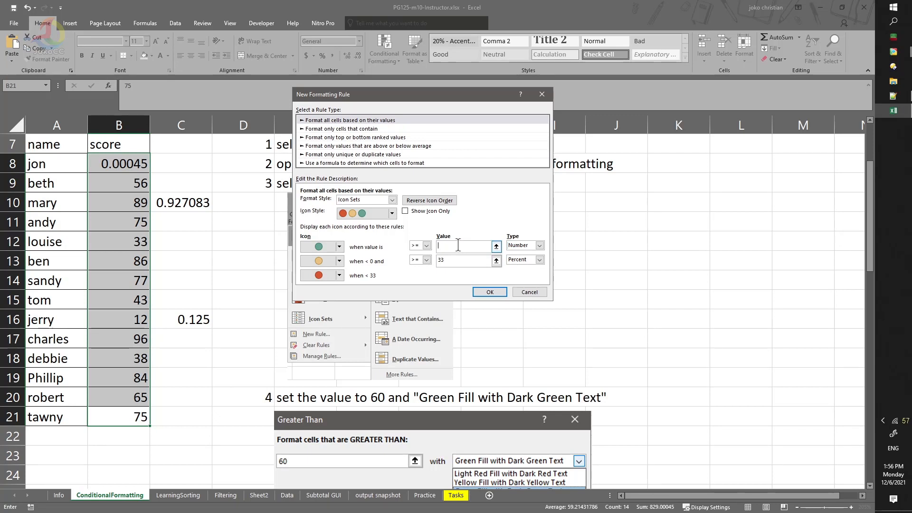
Step: Set the yellow icon's threshold to >= 45 with type Number and apply the icon set rule to the scores
{"action": "left_click", "coordinate": [532, 260]}
{"action": "left_click", "coordinate": [514, 269]}
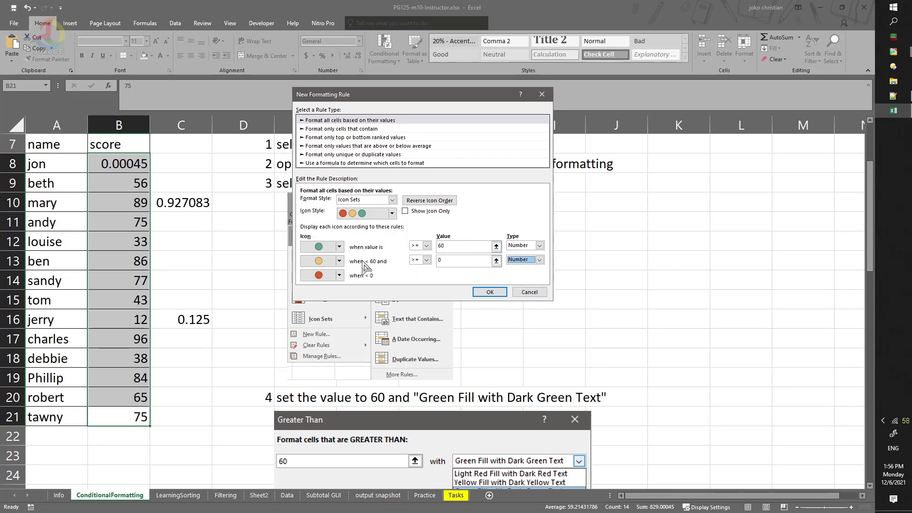
{"action": "left_click", "coordinate": [453, 261]}
{"action": "double_click", "coordinate": [438, 261]}
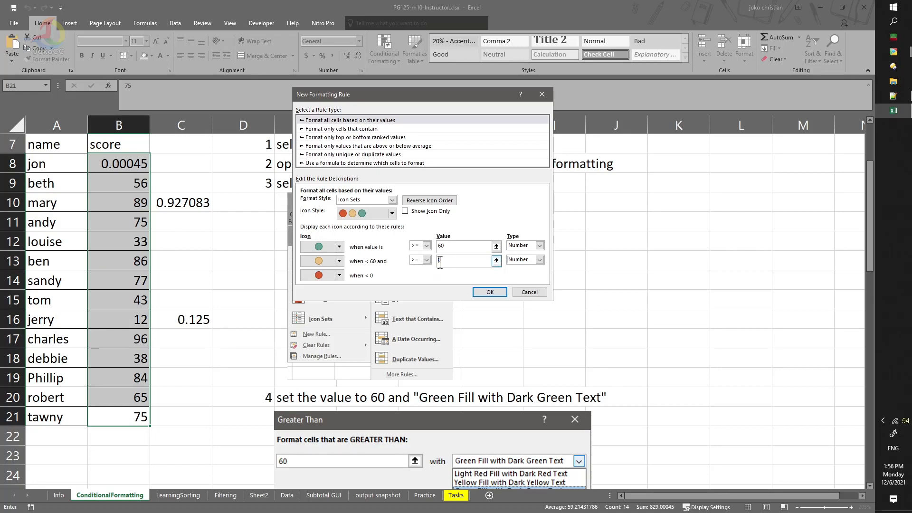
{"action": "type", "text": "45"}
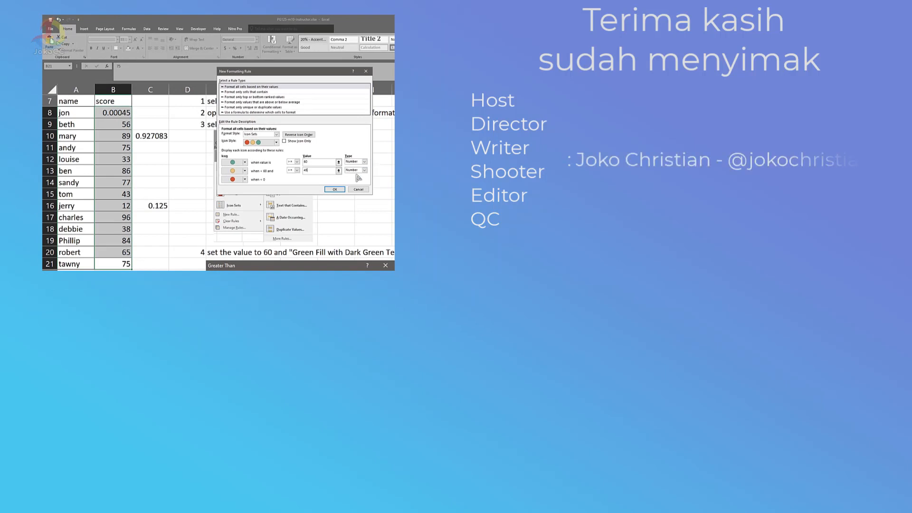
{"action": "left_click", "coordinate": [315, 161]}
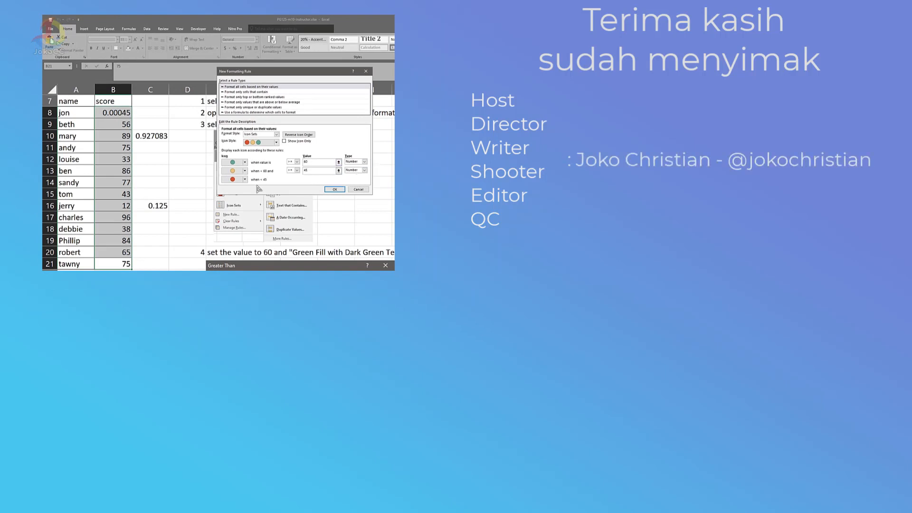
{"action": "left_click", "coordinate": [334, 189]}
{"action": "left_click", "coordinate": [158, 177]}
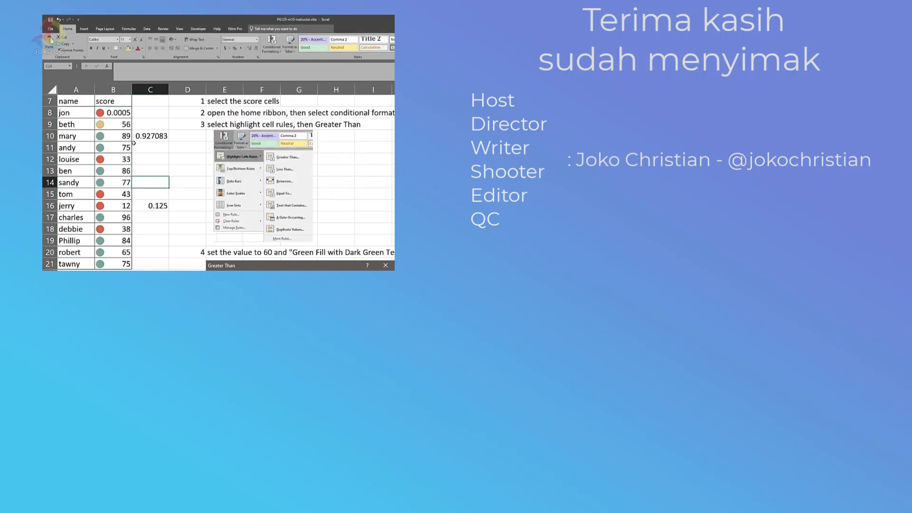